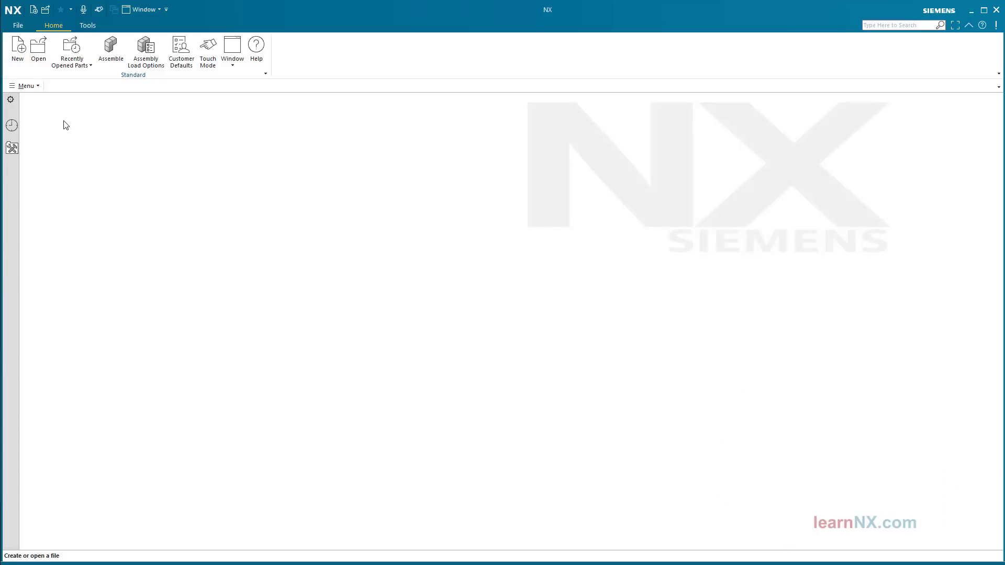
Step: Create the model part model1.prt from the Model template and start a sketch on the XY plane
click(19, 54)
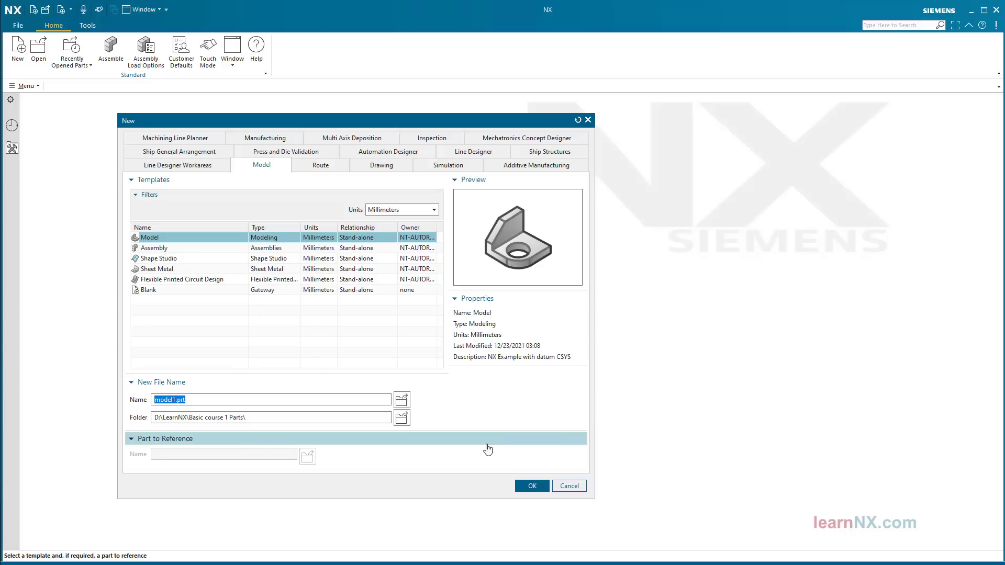
click(538, 486)
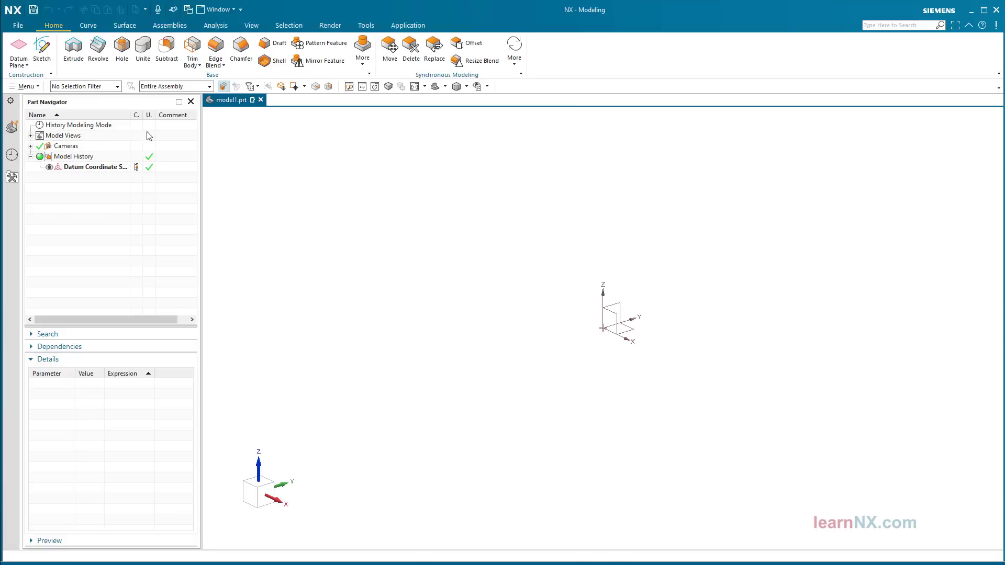
click(41, 47)
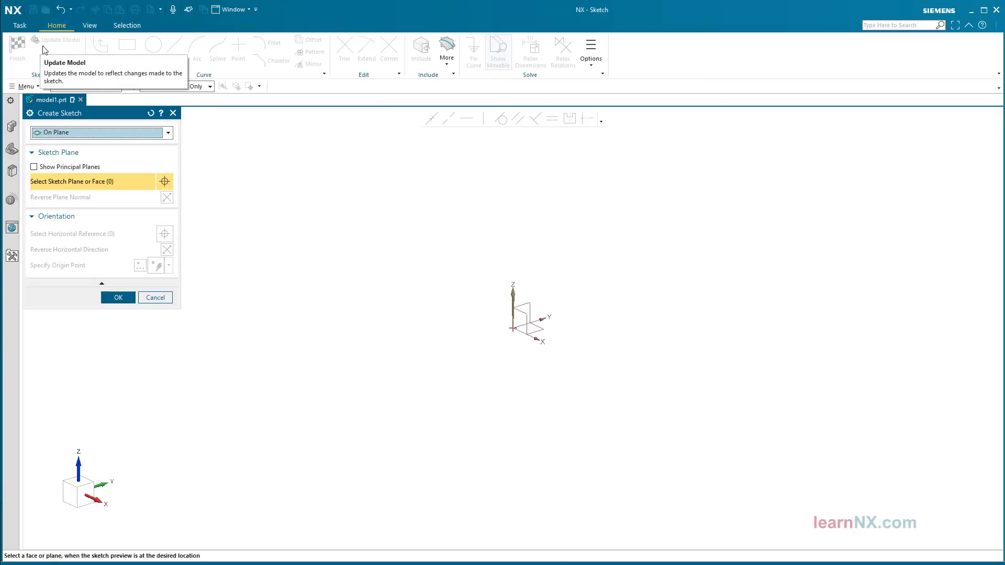
middle_click(269, 220)
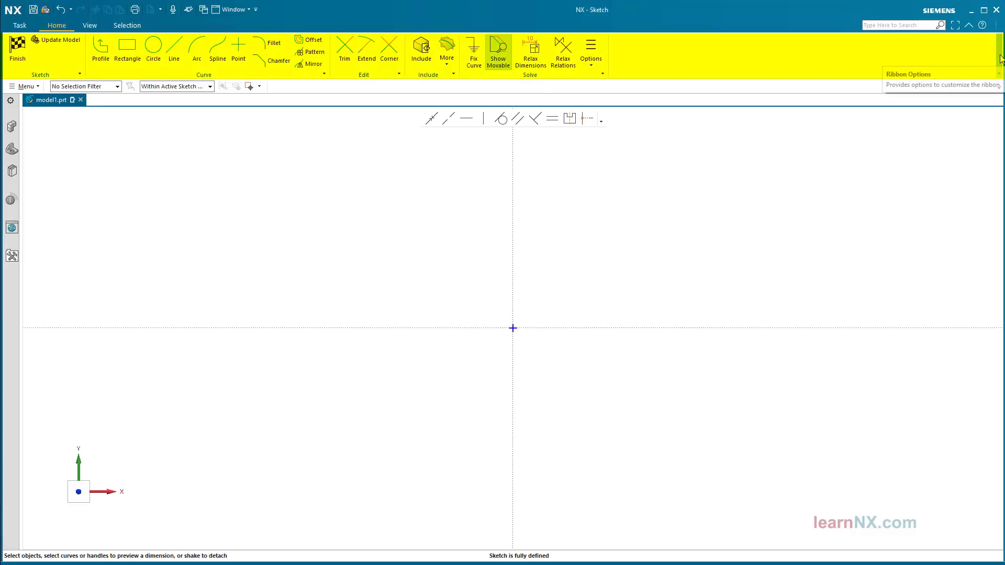
Step: Add the Positioning Dimensions drop-down and Reattach to the ribbon's Sketch group
click(1000, 59)
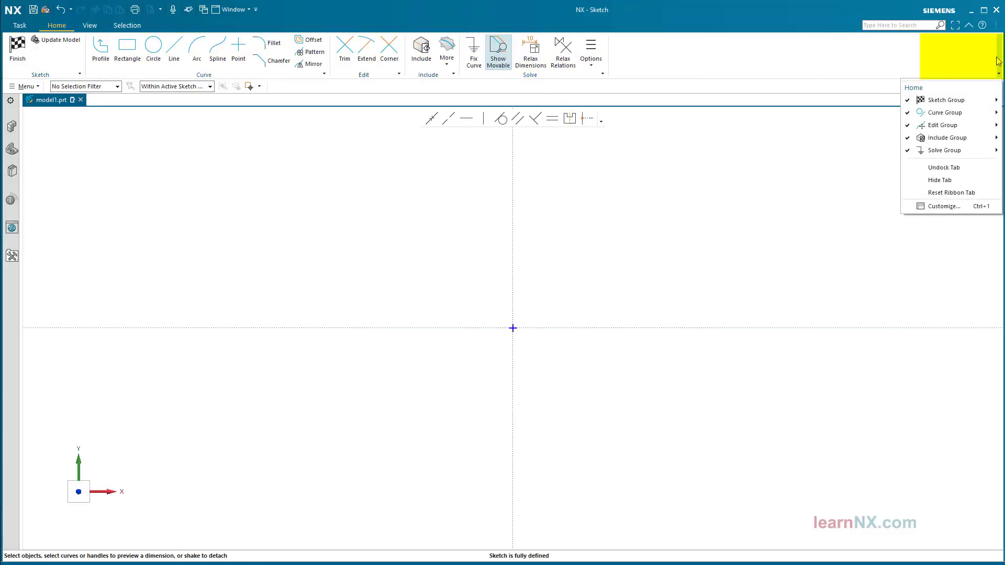
mouse_move(946, 99)
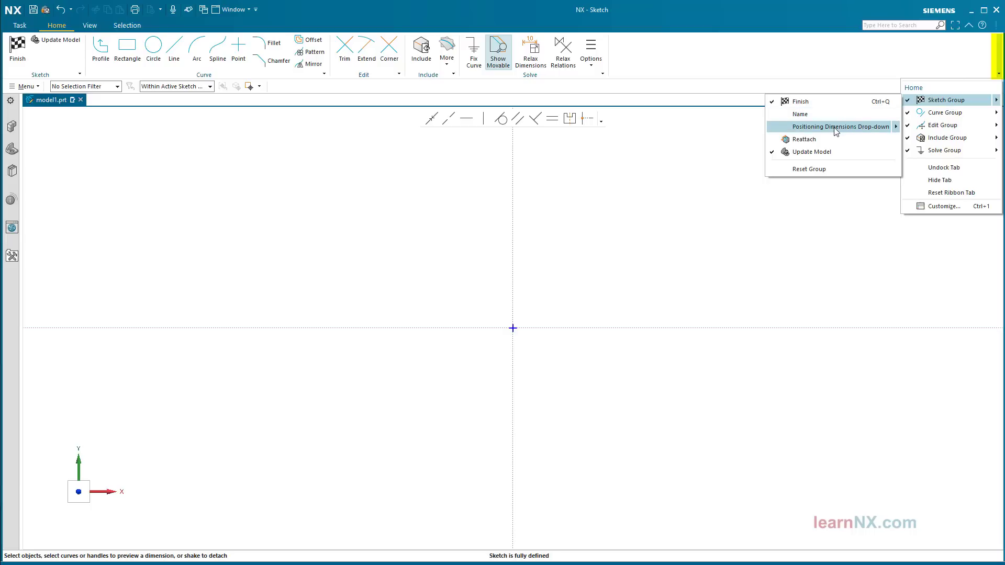
mouse_move(840, 127)
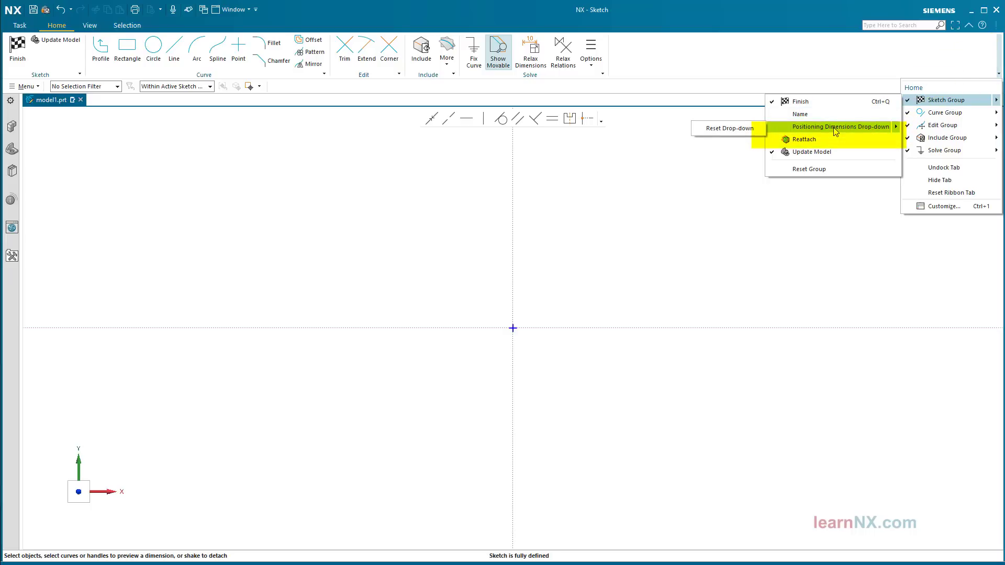
click(835, 131)
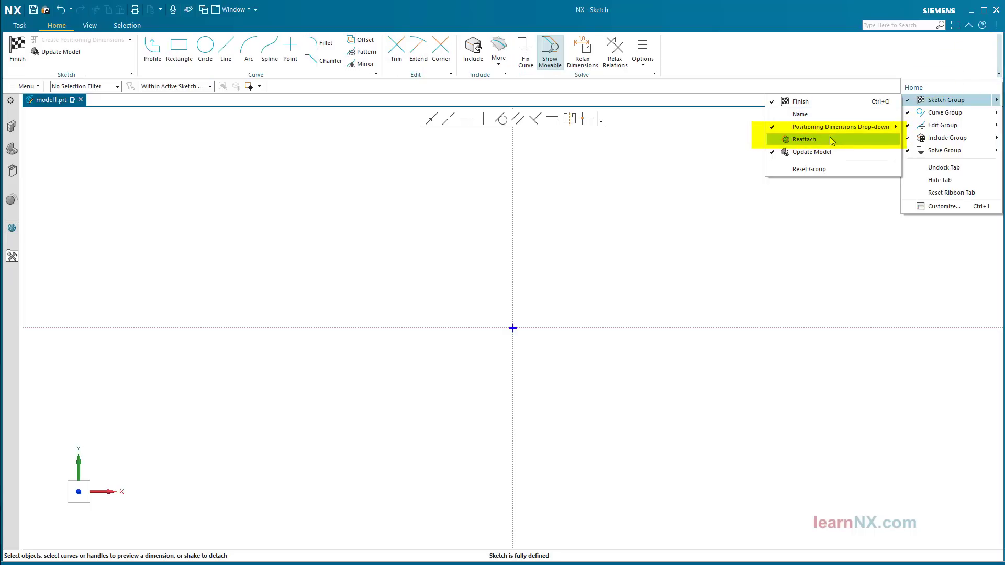
click(830, 138)
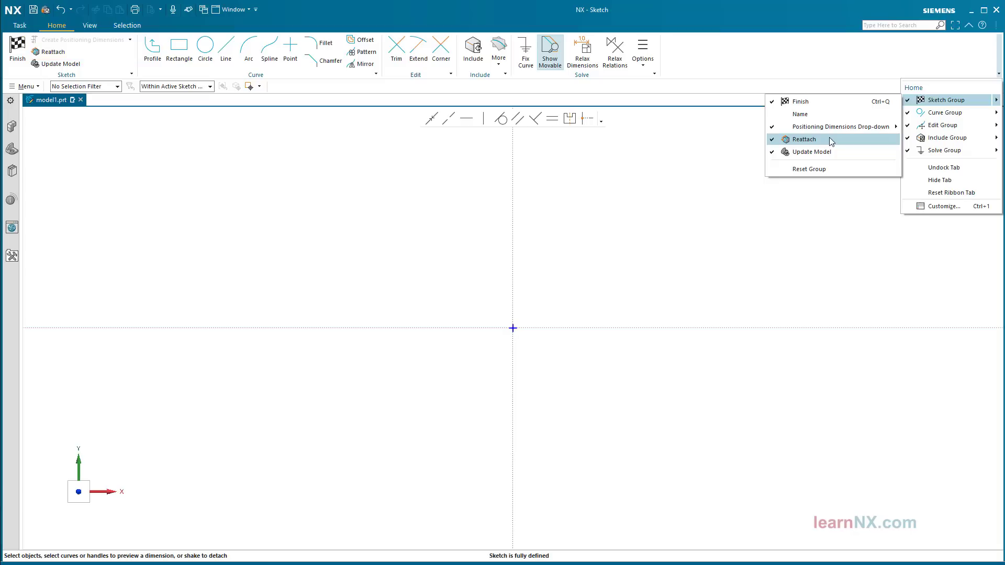
click(793, 220)
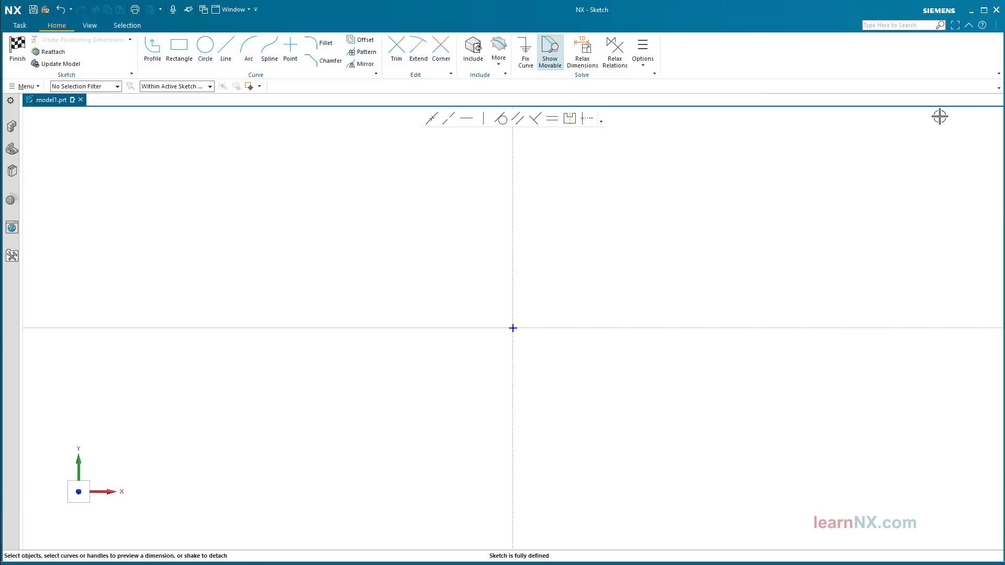
Step: Check End Point, Midpoint, Intersection, Arc Center, Existing Point and Point on Curve in the Top Border Bar Selection Group
click(1000, 88)
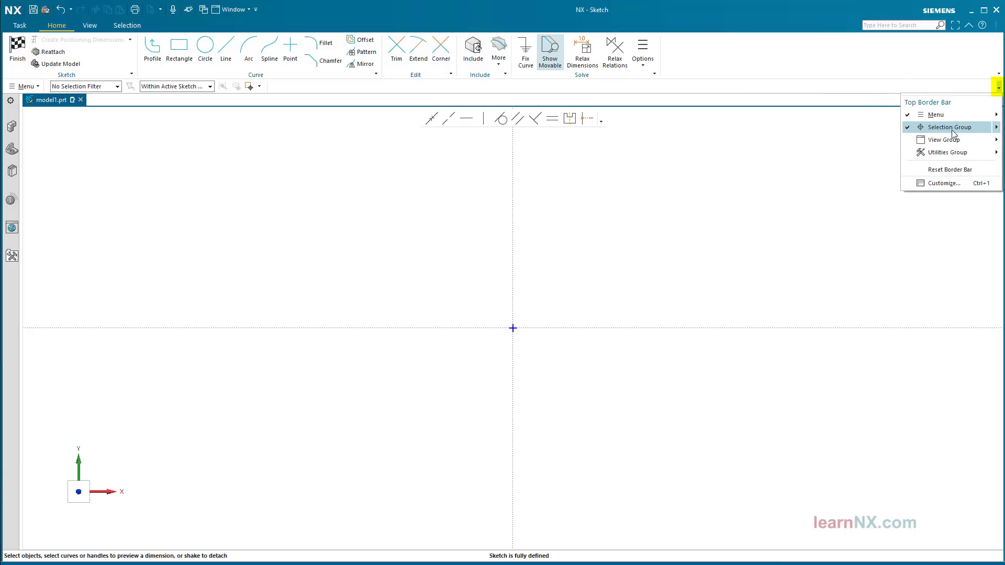
mouse_move(949, 128)
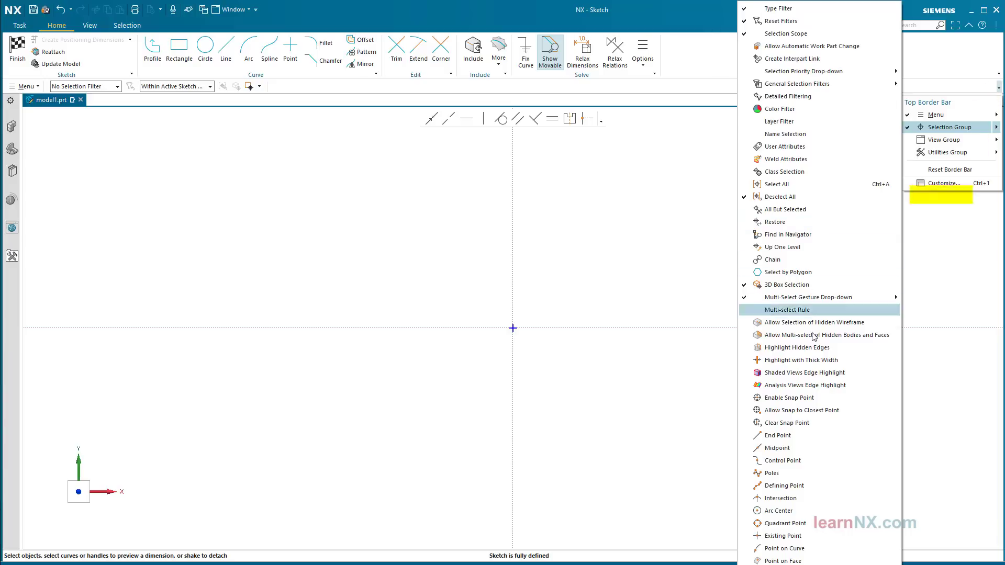
click(805, 436)
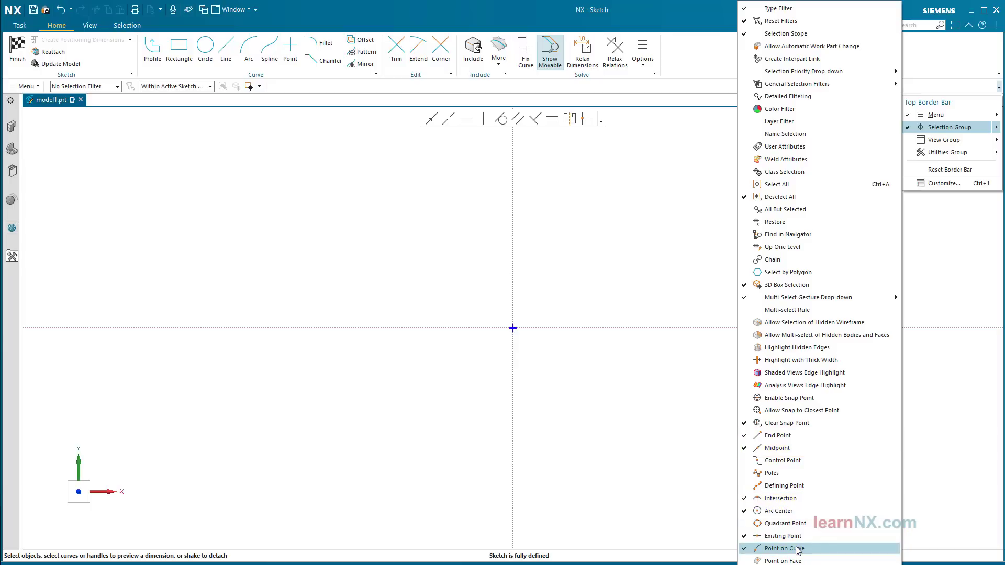
click(672, 434)
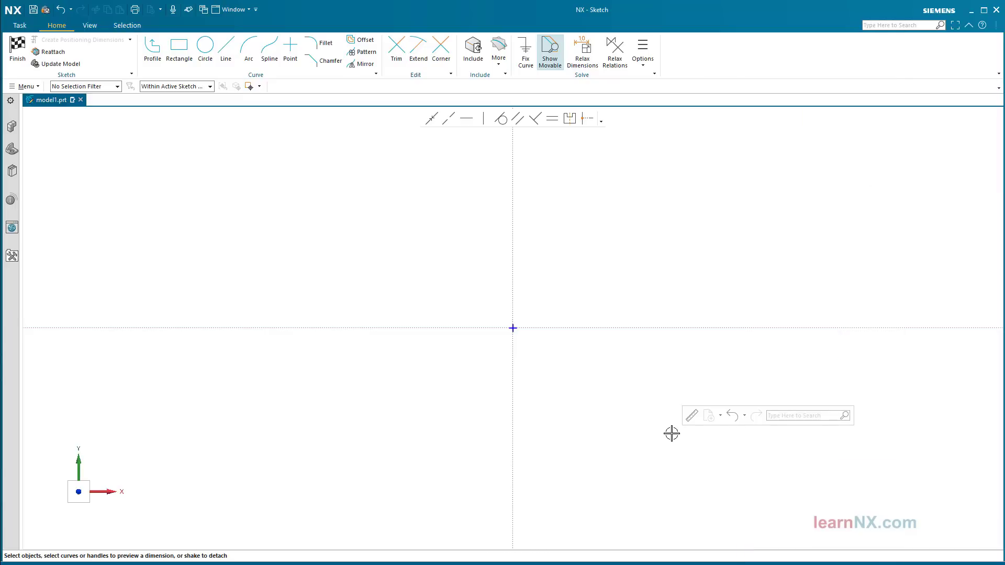
Step: Start the Line tool, clear all snap points and bring up the Snap Options panel
click(225, 51)
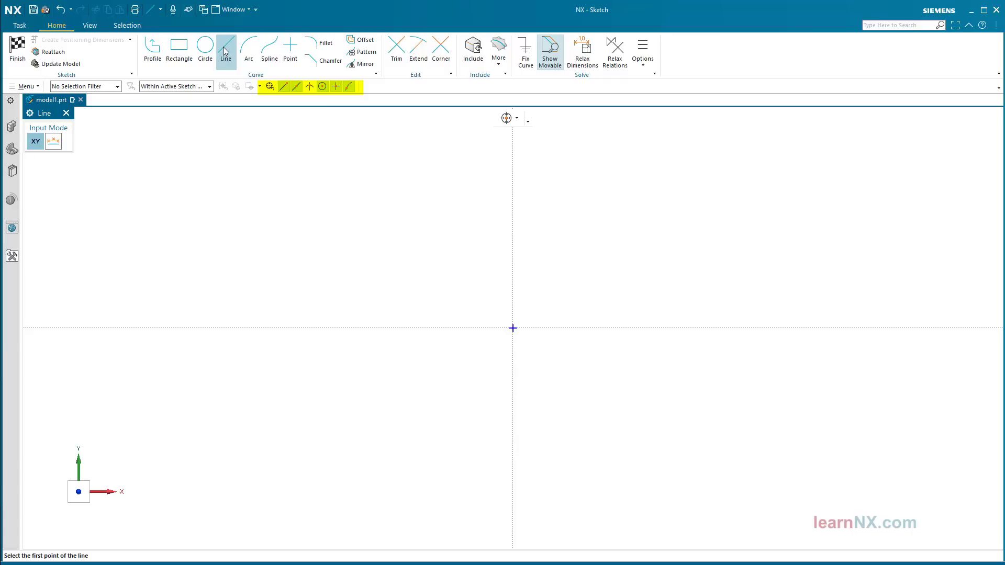
click(271, 86)
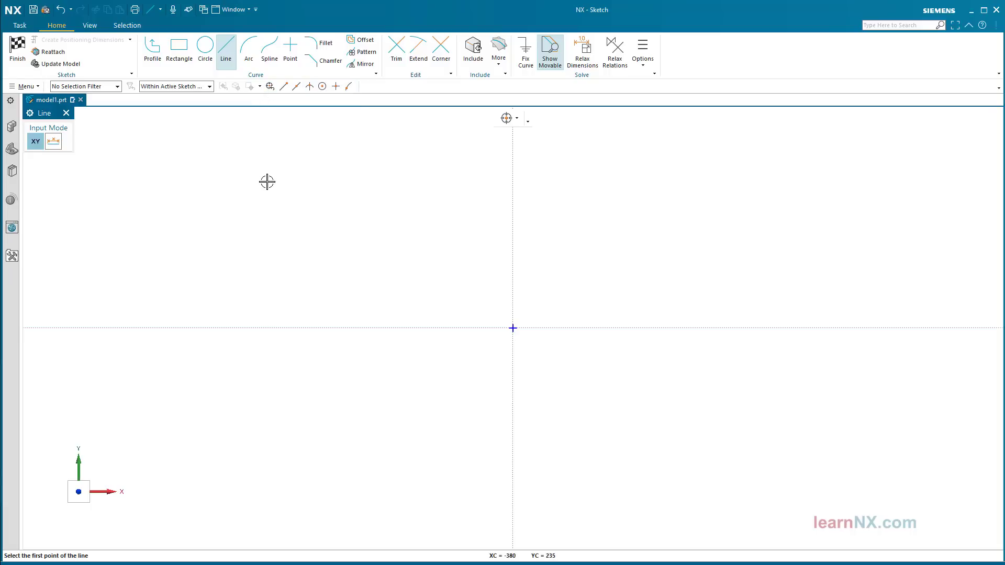
click(520, 122)
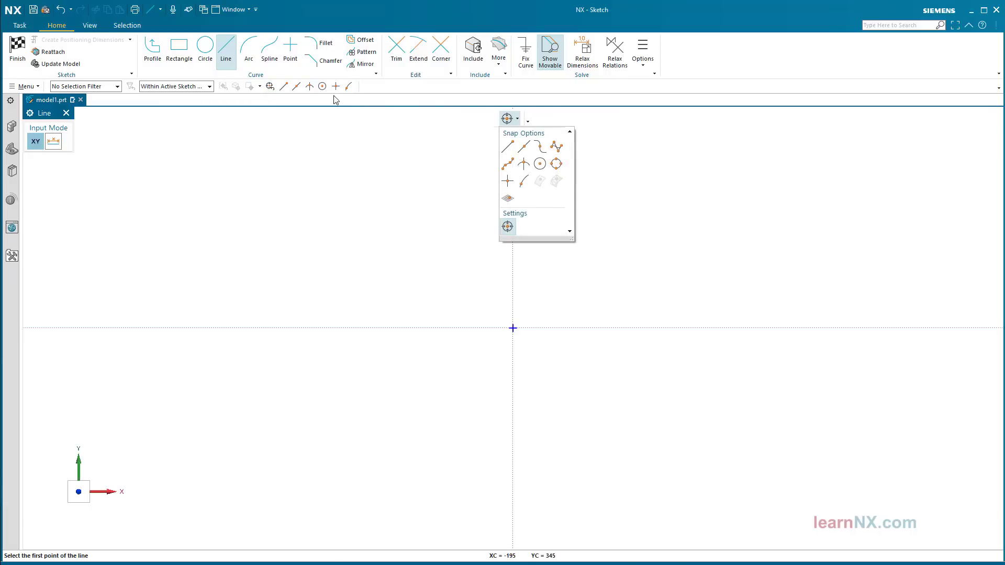
click(296, 87)
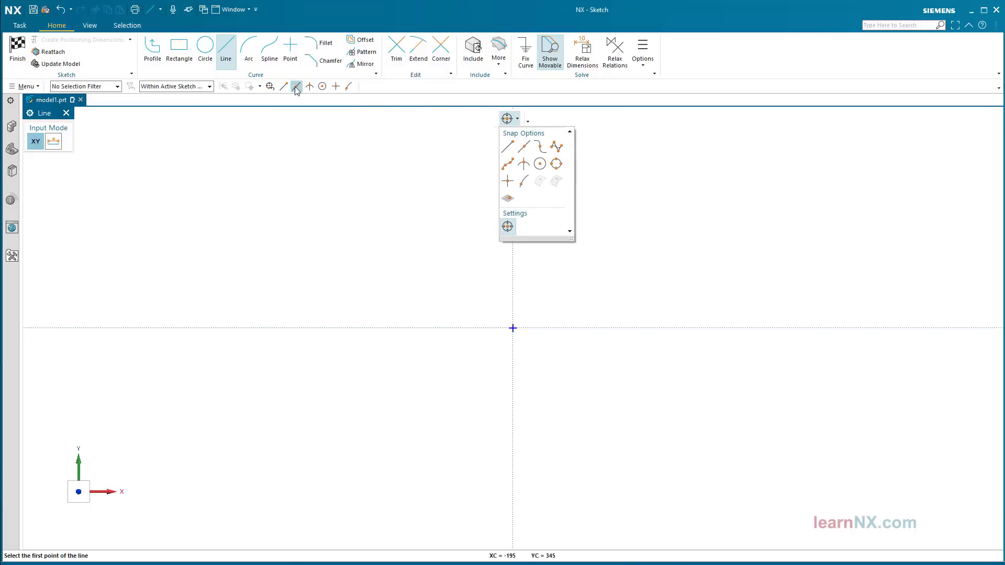
click(517, 120)
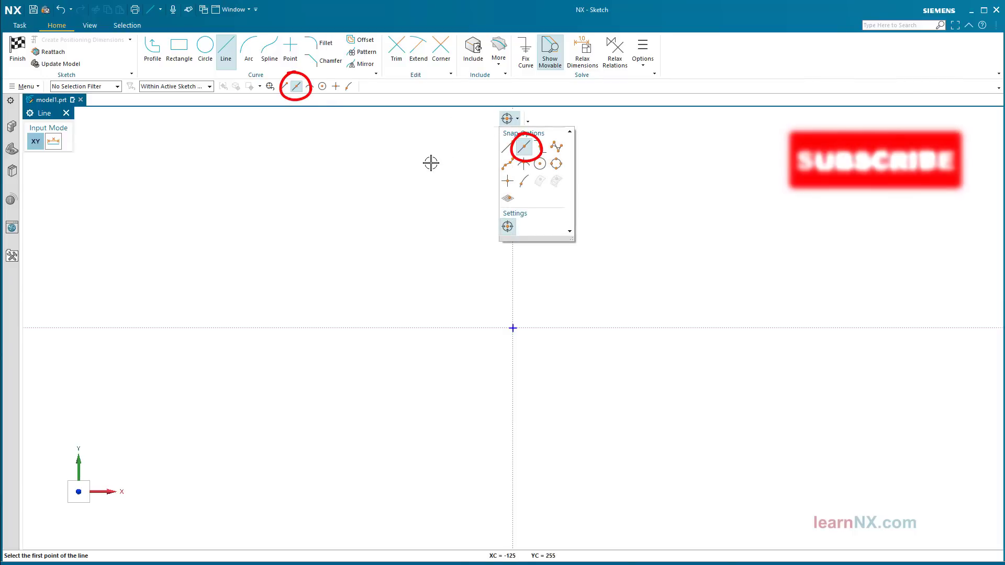
Step: Draw two crossing lines in the sketch
click(313, 277)
click(470, 403)
click(390, 402)
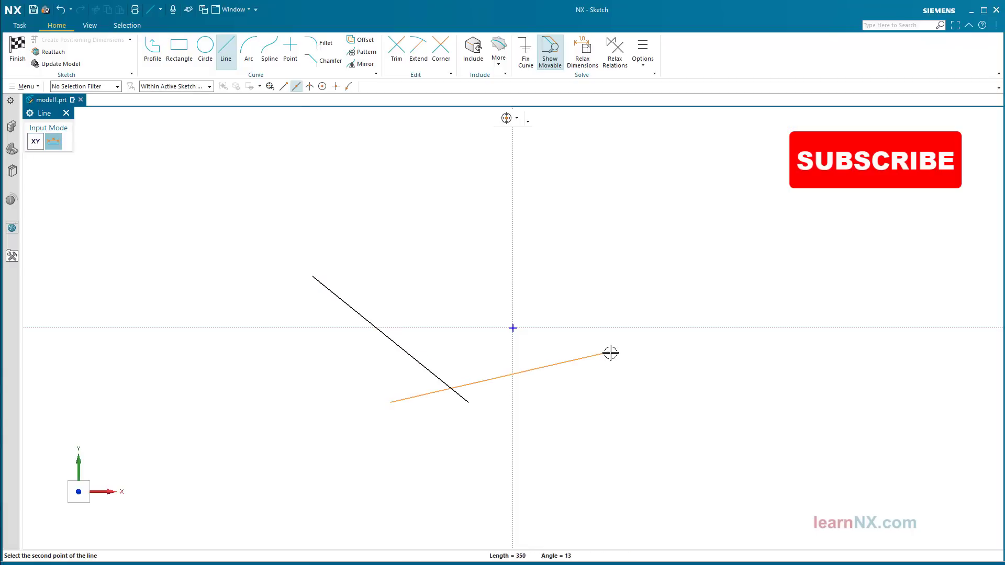
click(609, 352)
Step: Add a three-point arc to the sketch
key(a)
click(300, 311)
click(425, 165)
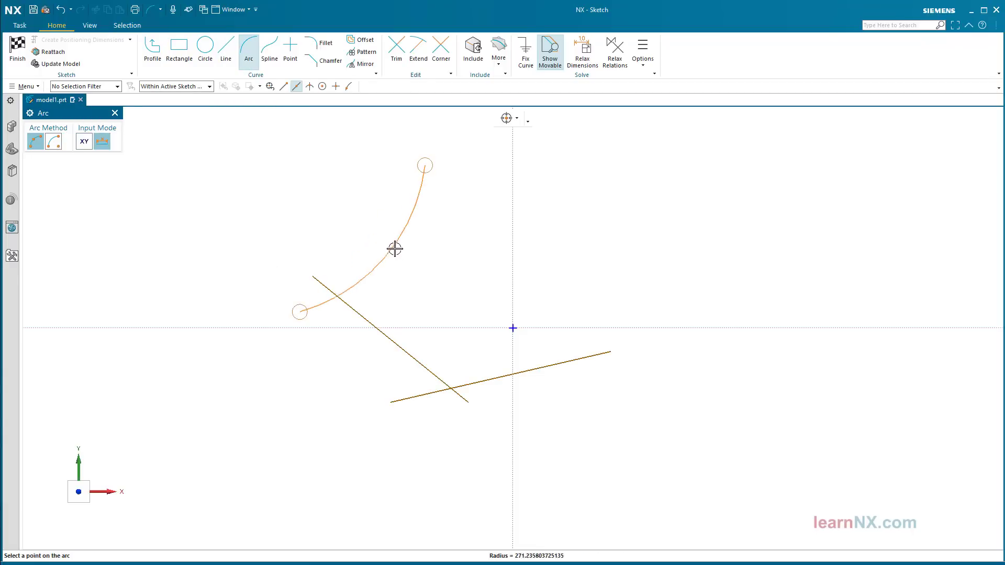
click(395, 247)
key(Escape)
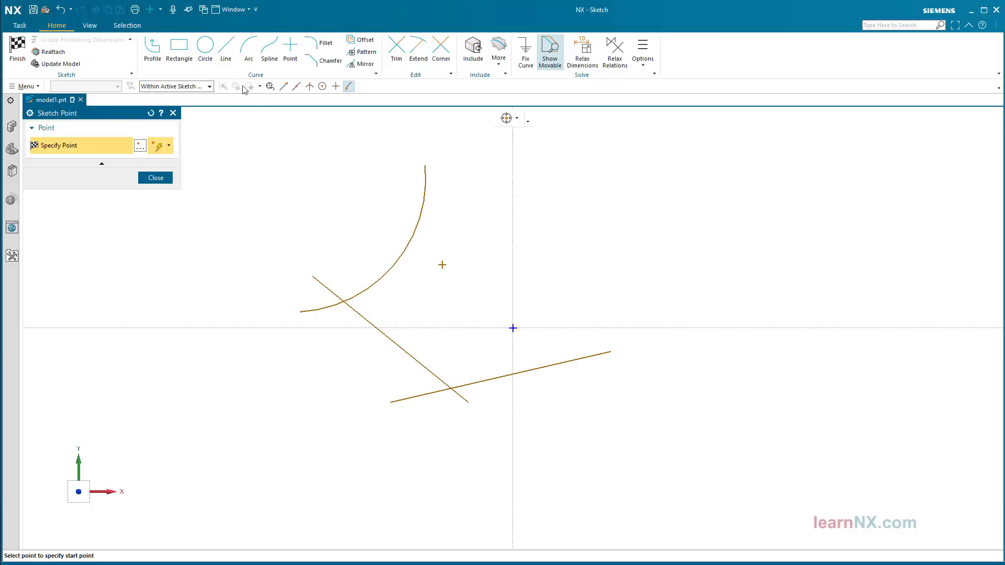
click(226, 51)
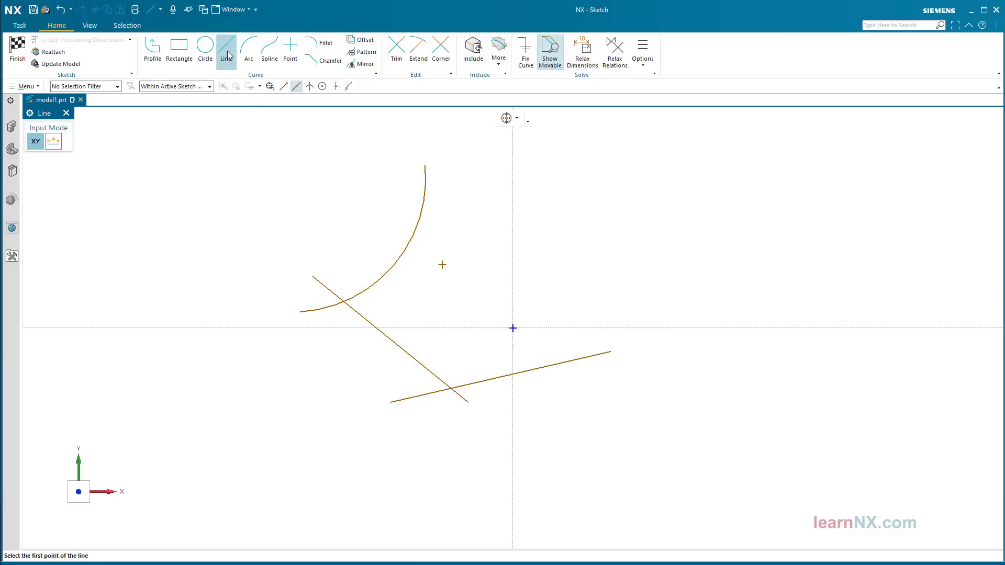
Step: Turn on the point and intersection snaps in the top border bar
click(283, 86)
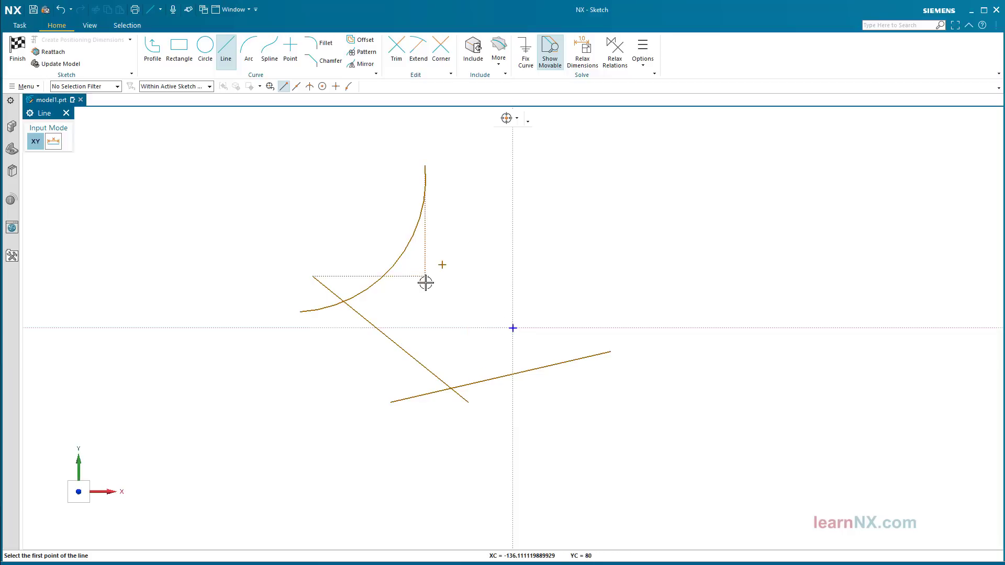
click(297, 86)
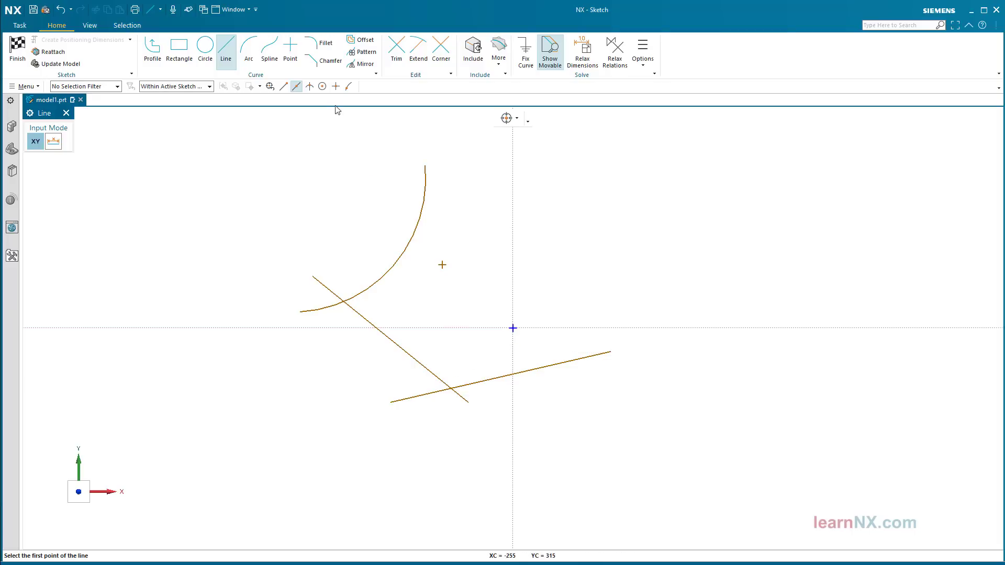
click(311, 88)
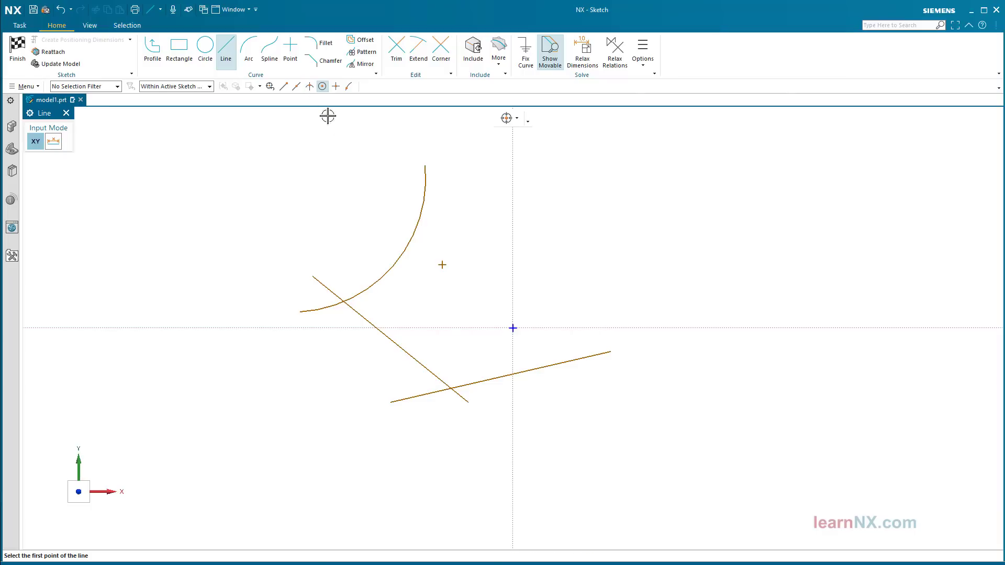
Step: Draw a 145-long line from the snapped point to the horizontal axis using Point on Curve
click(391, 237)
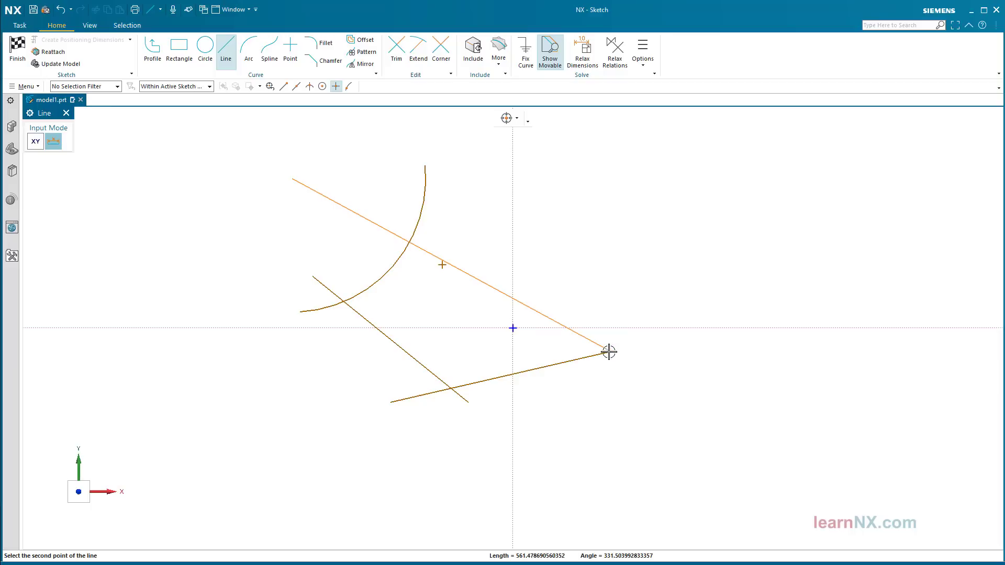
text(145)
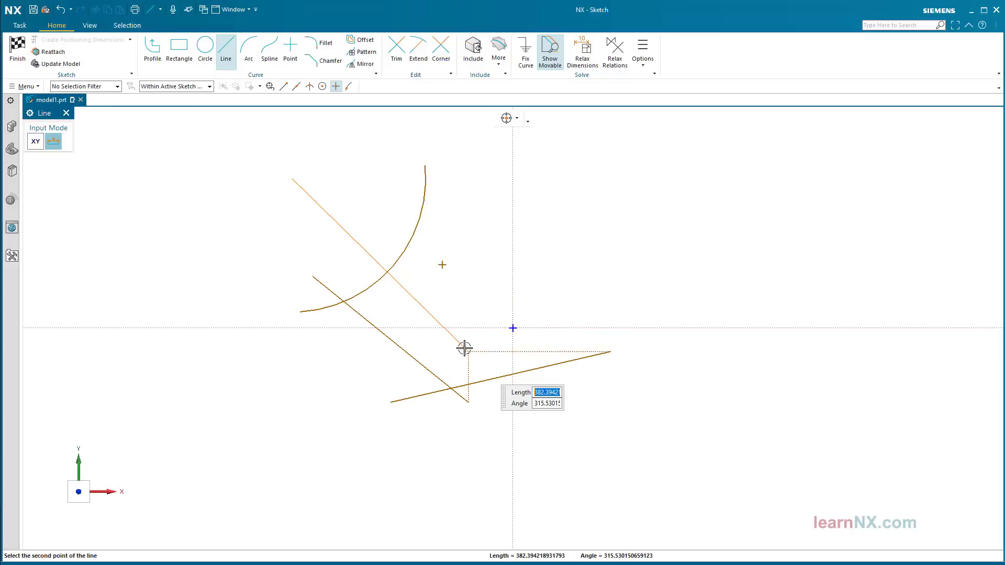
key(Return)
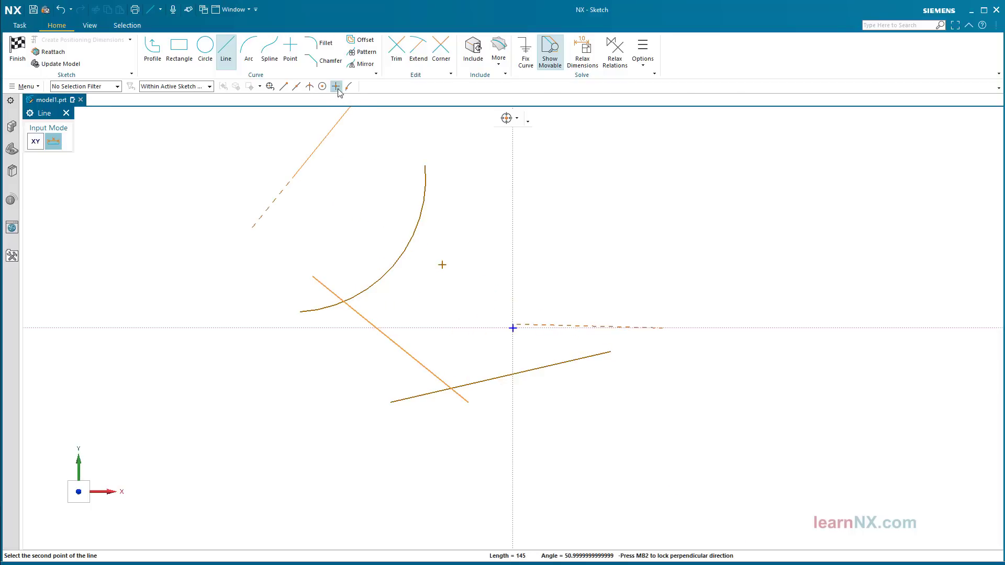
click(349, 87)
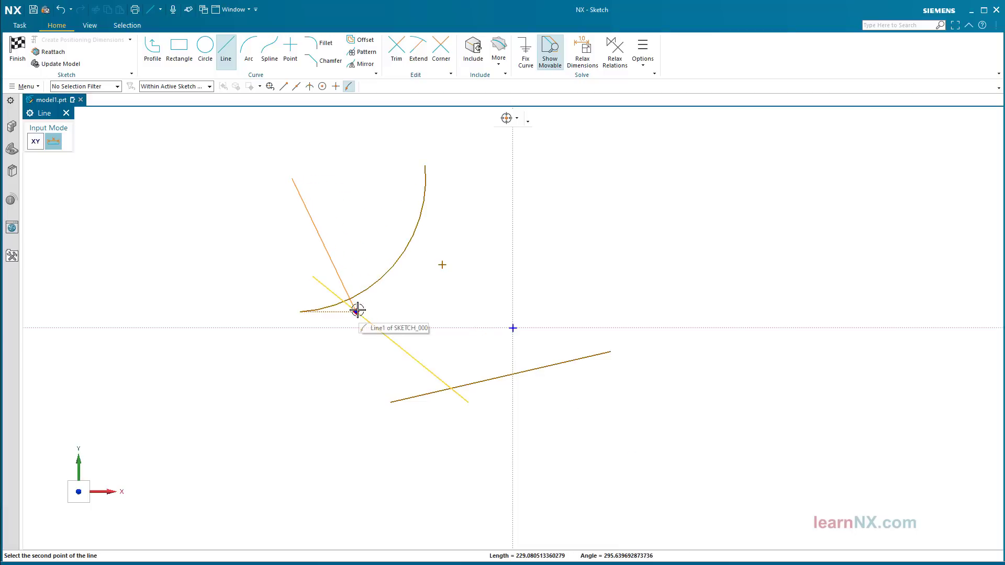
click(231, 328)
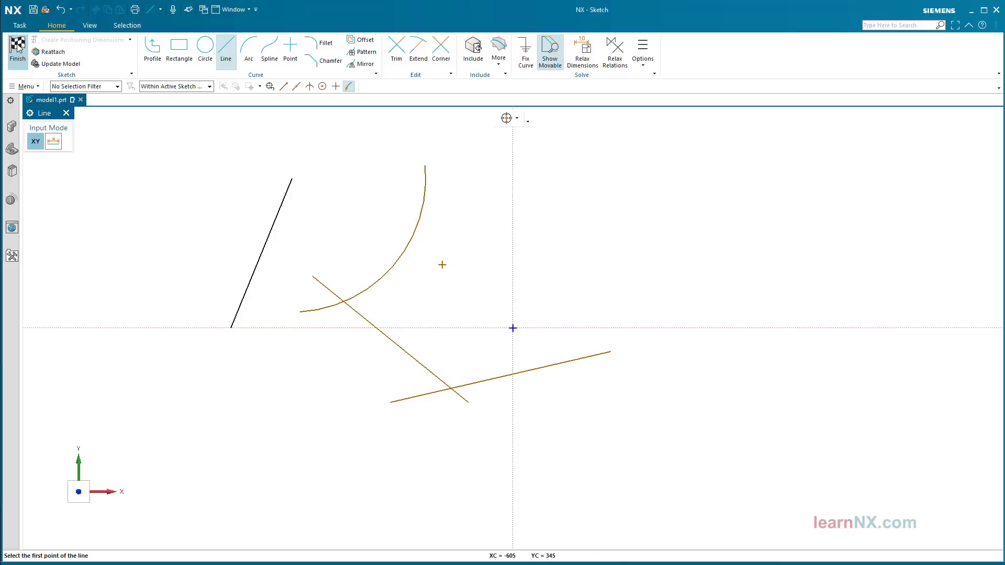
Step: Finish the sketch and check the six snap options in the modeling Selection Group dropdown
click(18, 46)
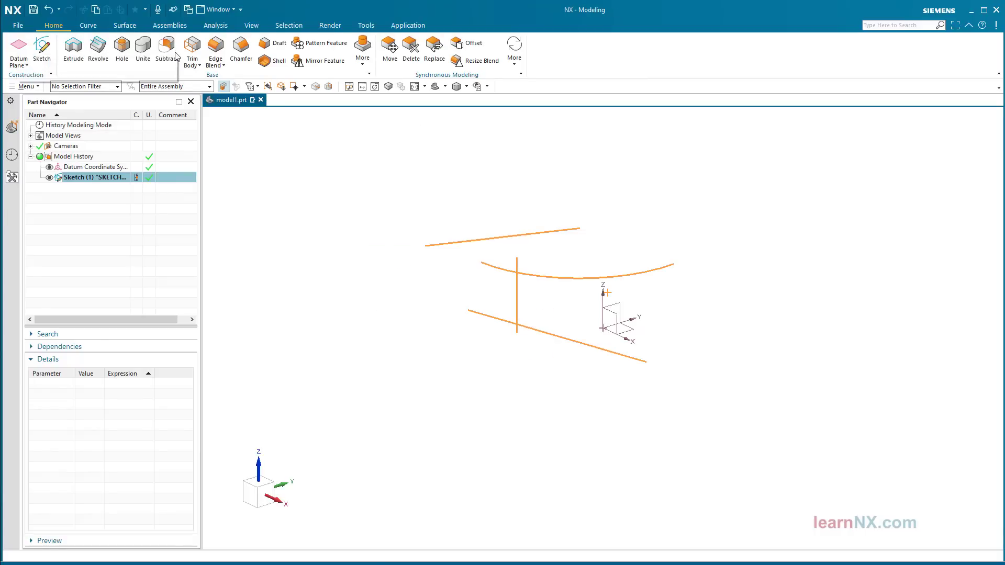
click(999, 89)
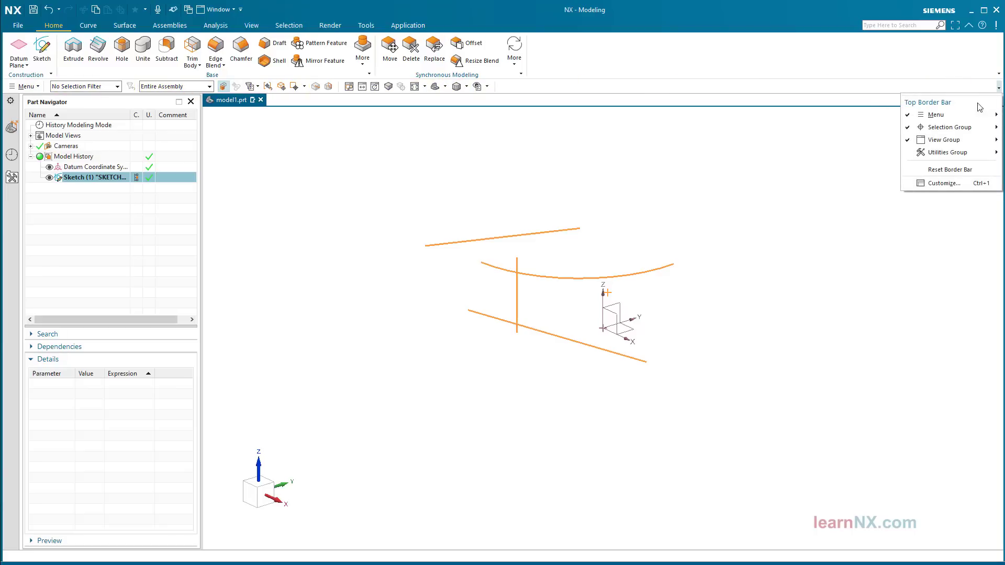
click(949, 130)
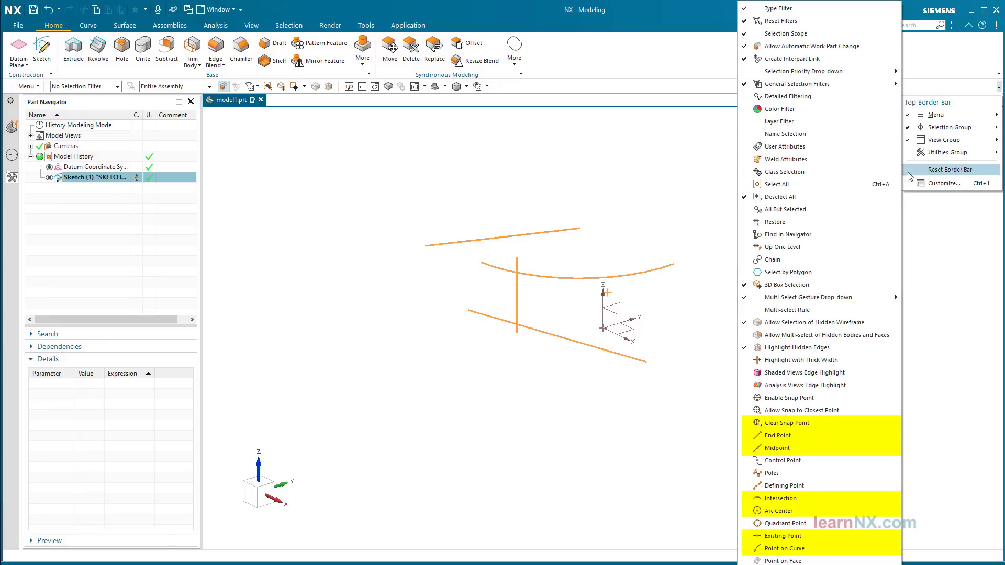
click(793, 438)
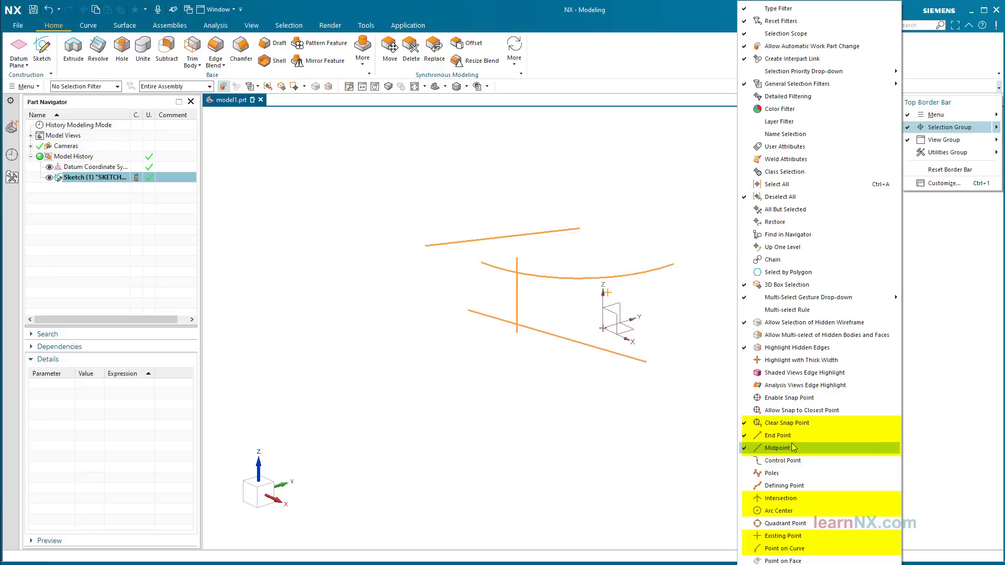
click(792, 499)
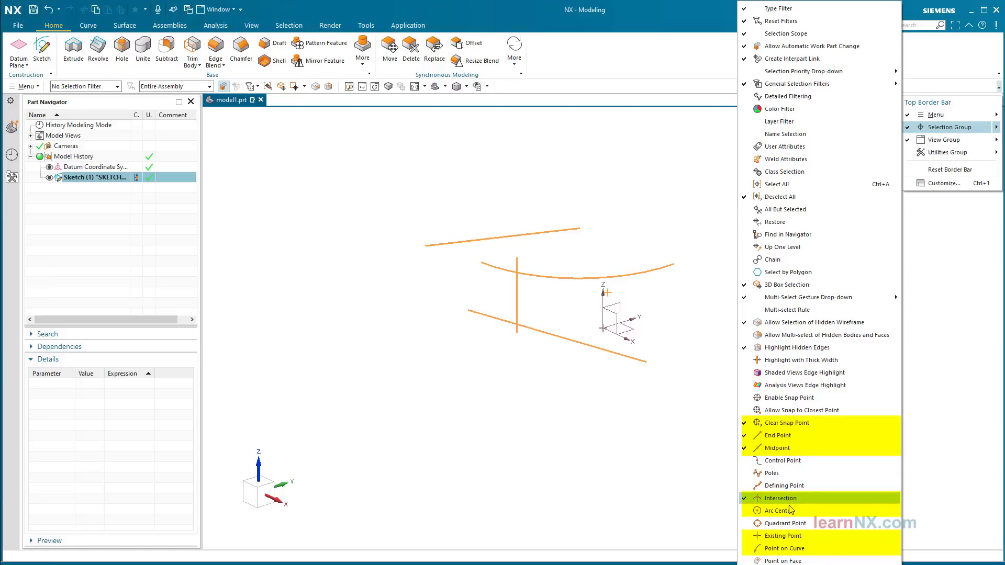
click(788, 538)
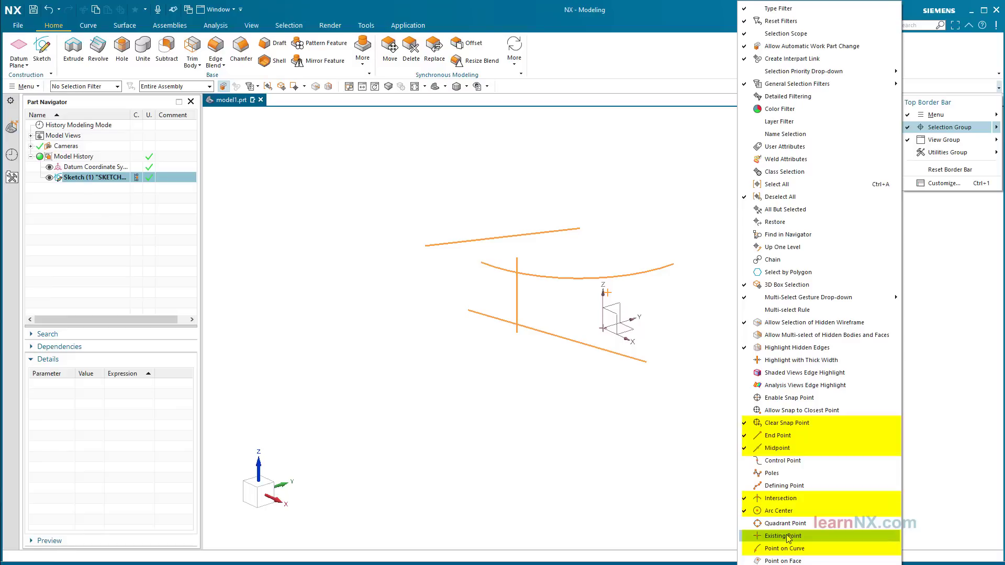
click(785, 550)
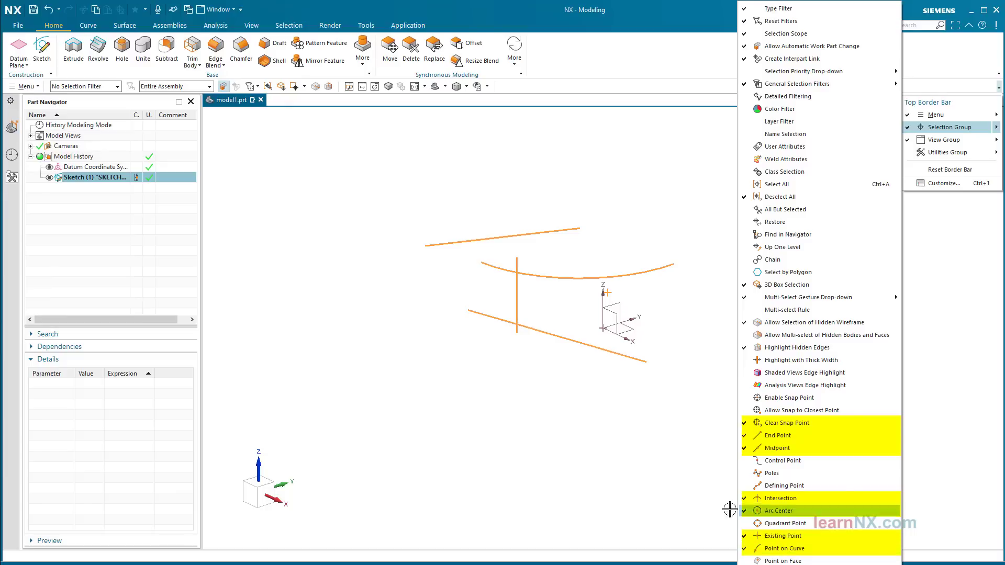
click(667, 491)
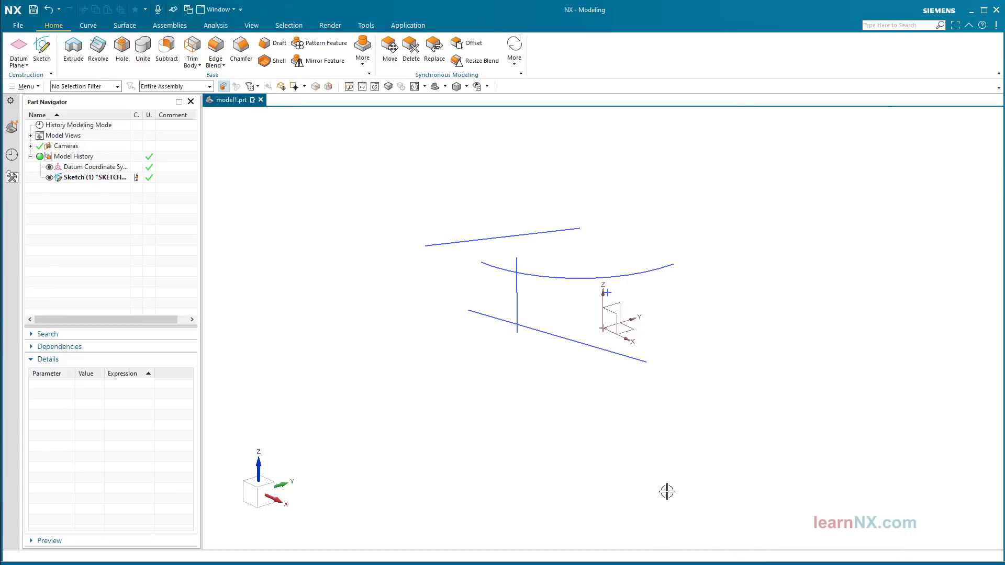
click(127, 49)
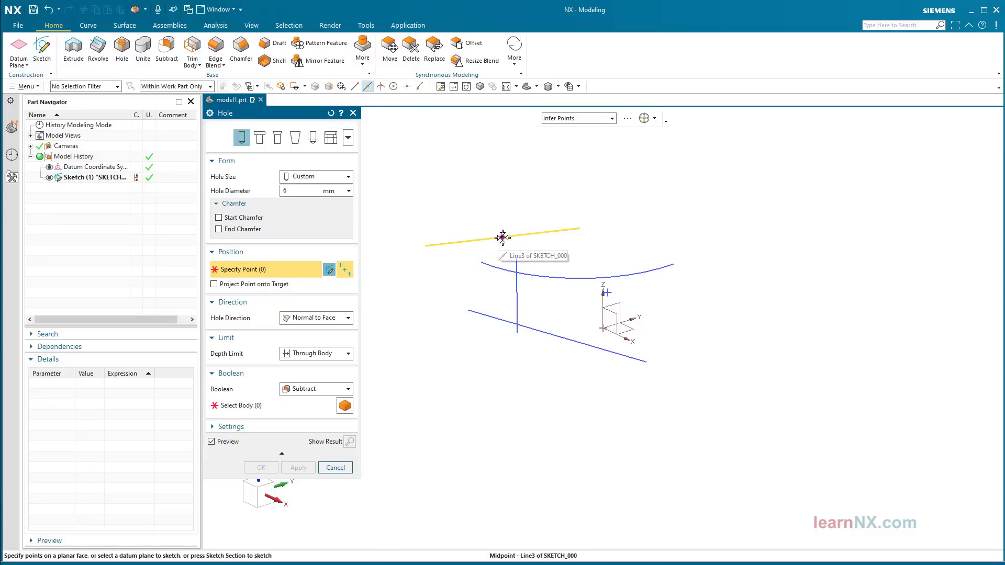
click(336, 469)
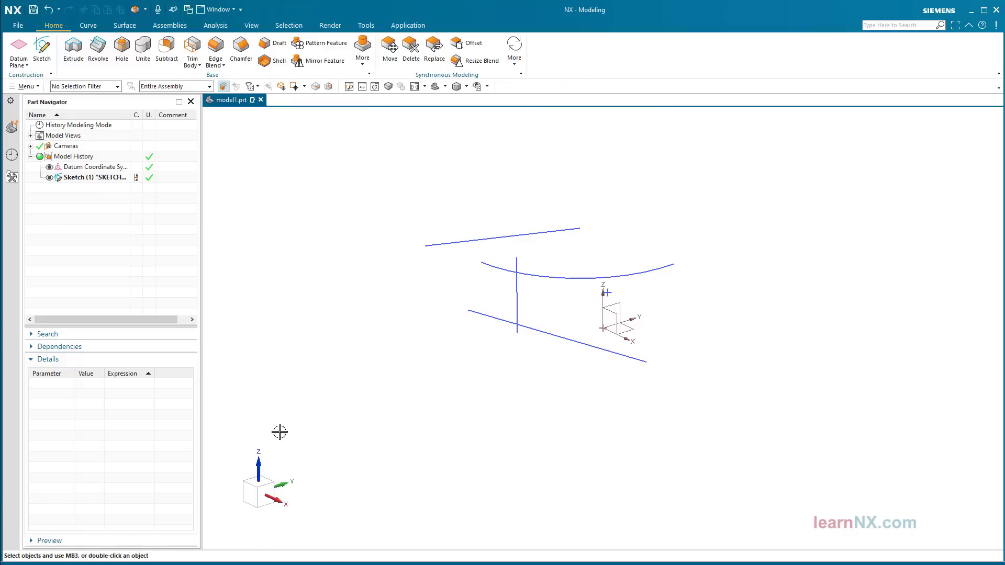
Step: Create a new user role from the Roles panel's right-click menu, opening the MyRole_0 properties
click(12, 179)
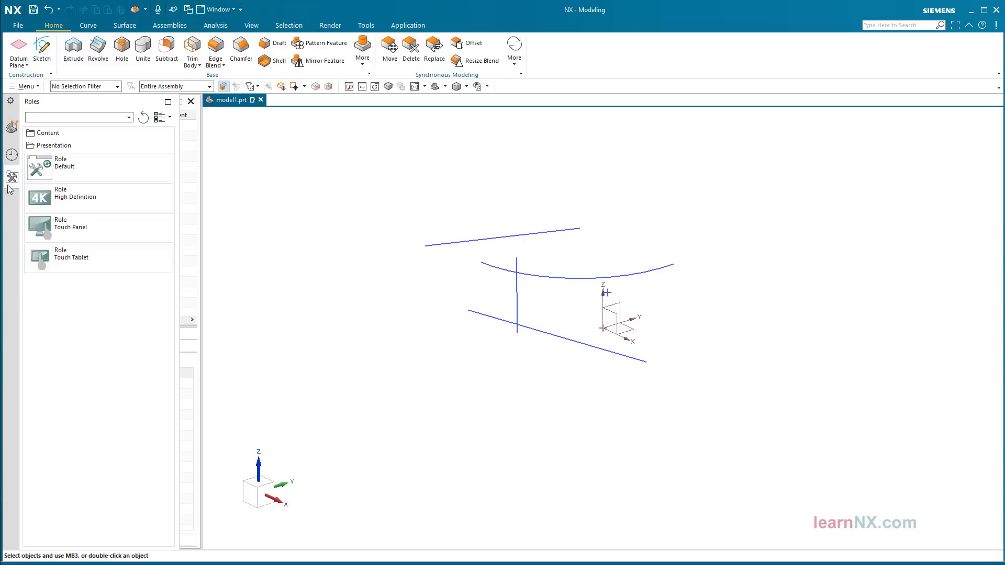
right_click(99, 372)
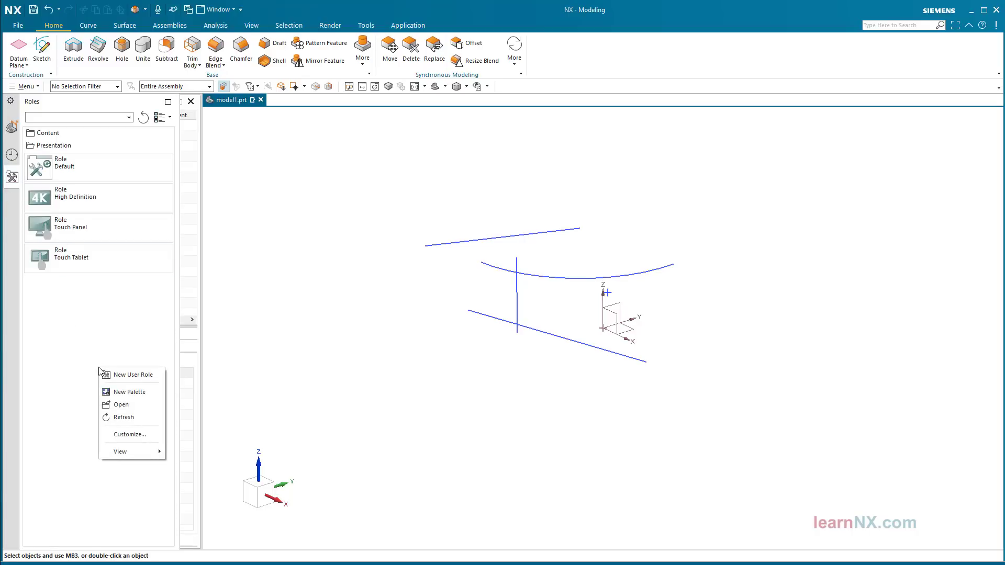
click(134, 376)
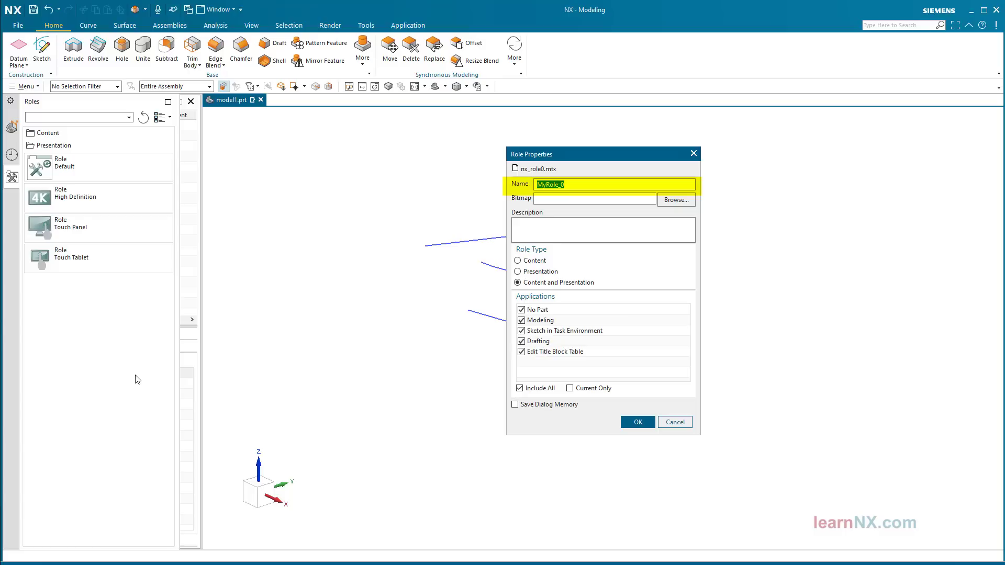
text(learn)
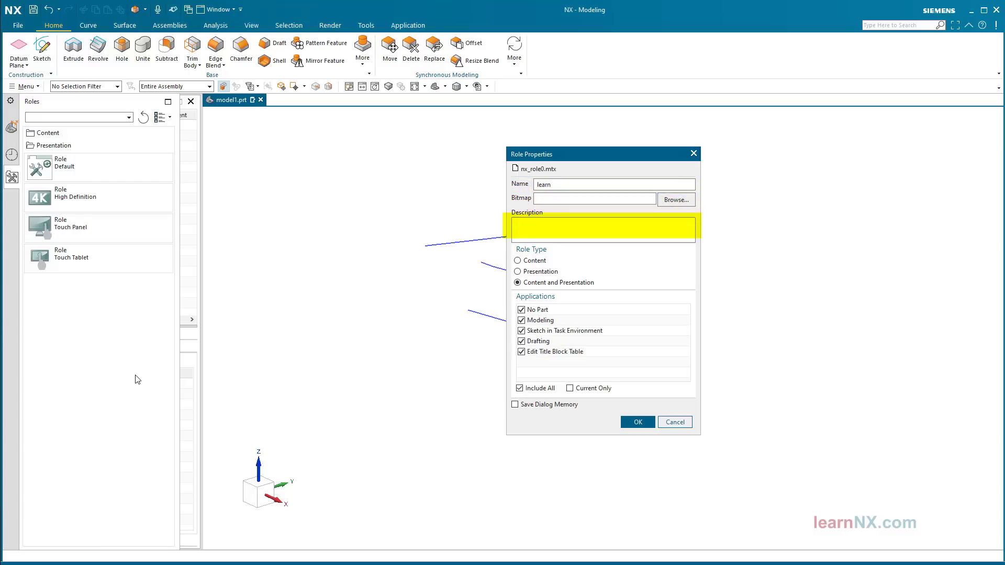
text(NX)
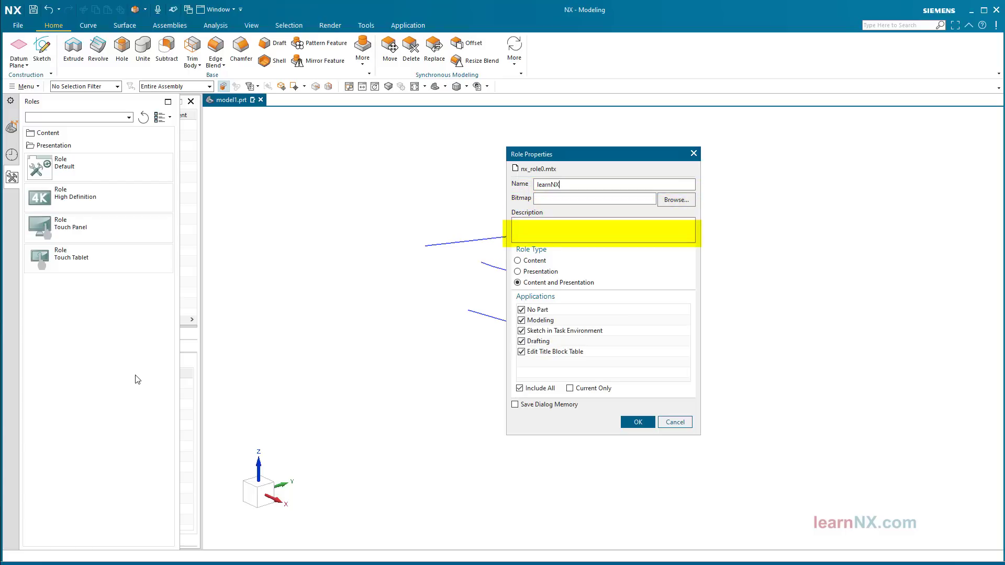
text(_01)
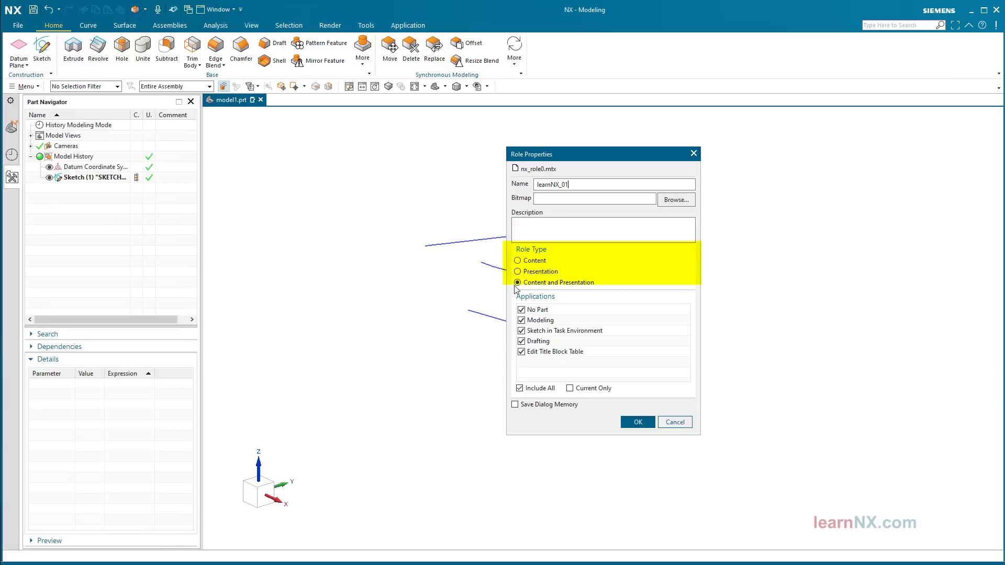
Step: Save role learnNX_01 as Content and Presentation, limited to Modeling with Current Only
click(537, 267)
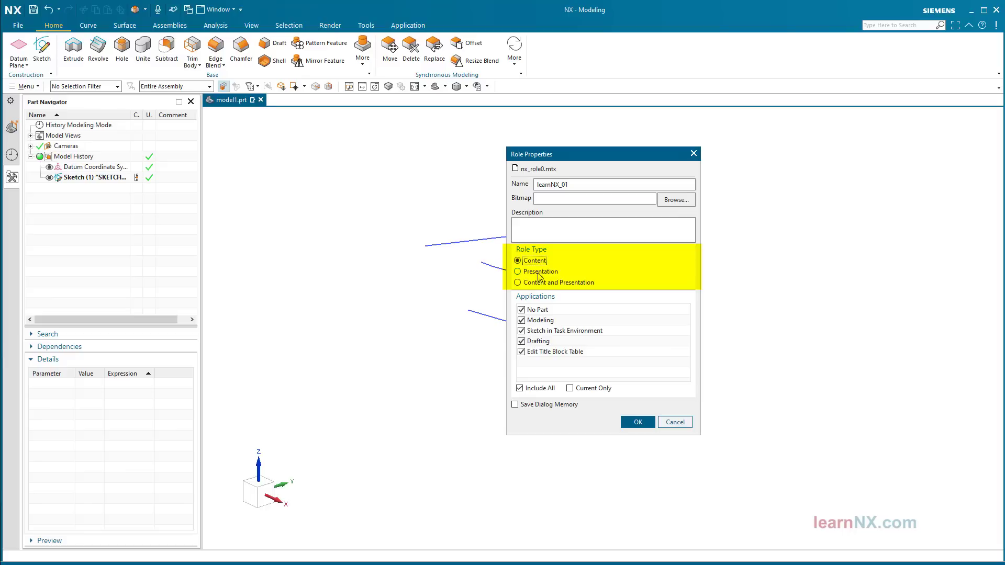
click(539, 273)
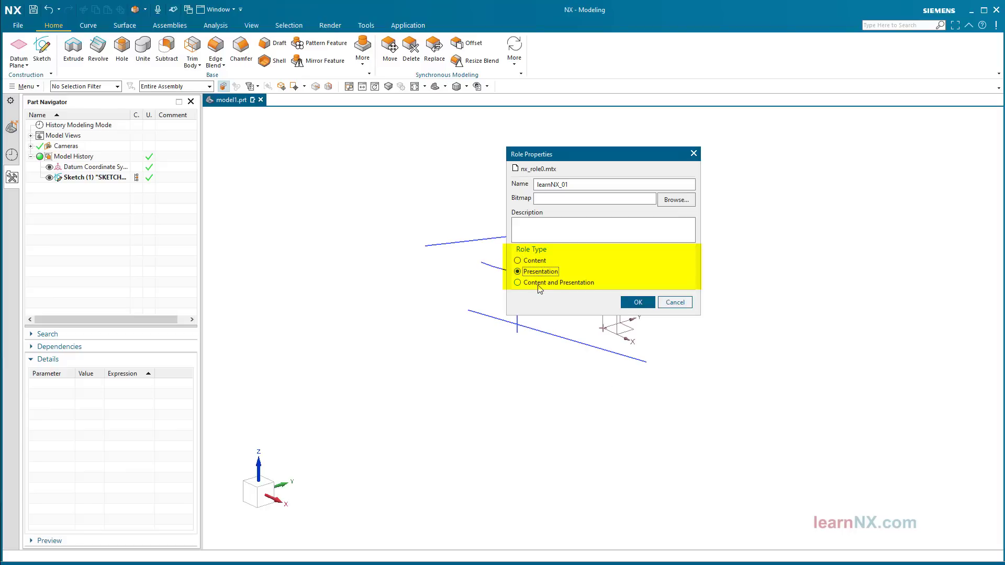
click(540, 284)
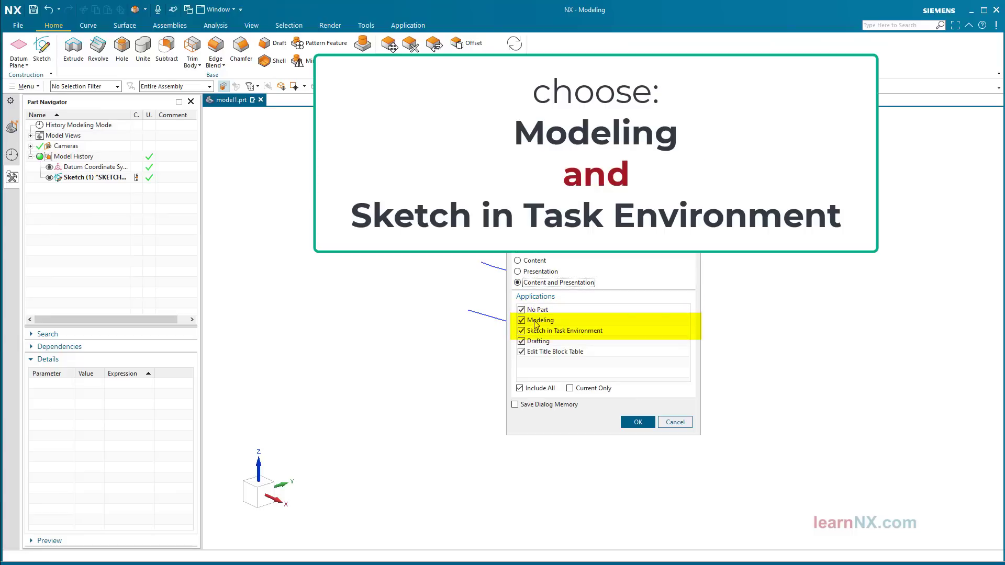
click(571, 388)
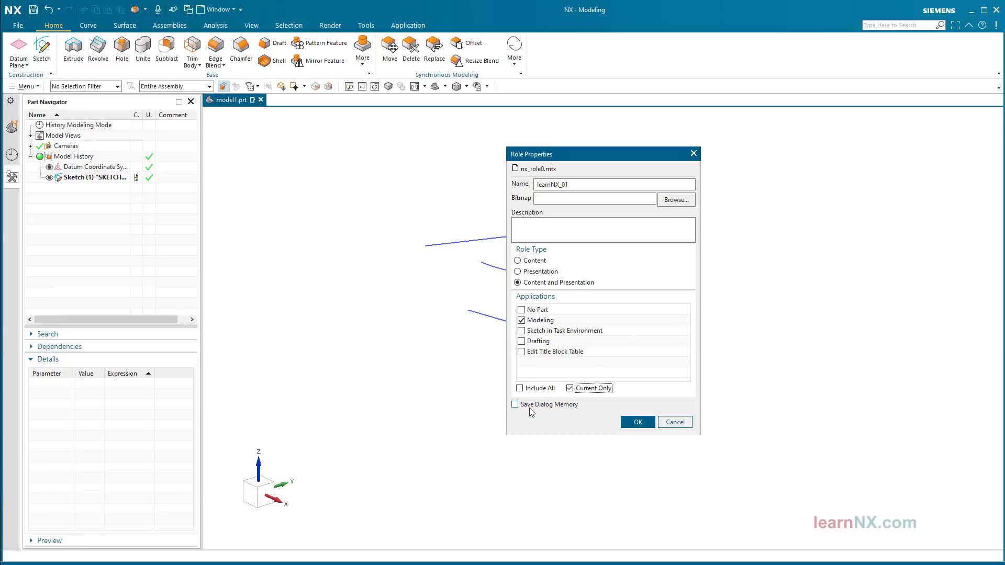
click(639, 423)
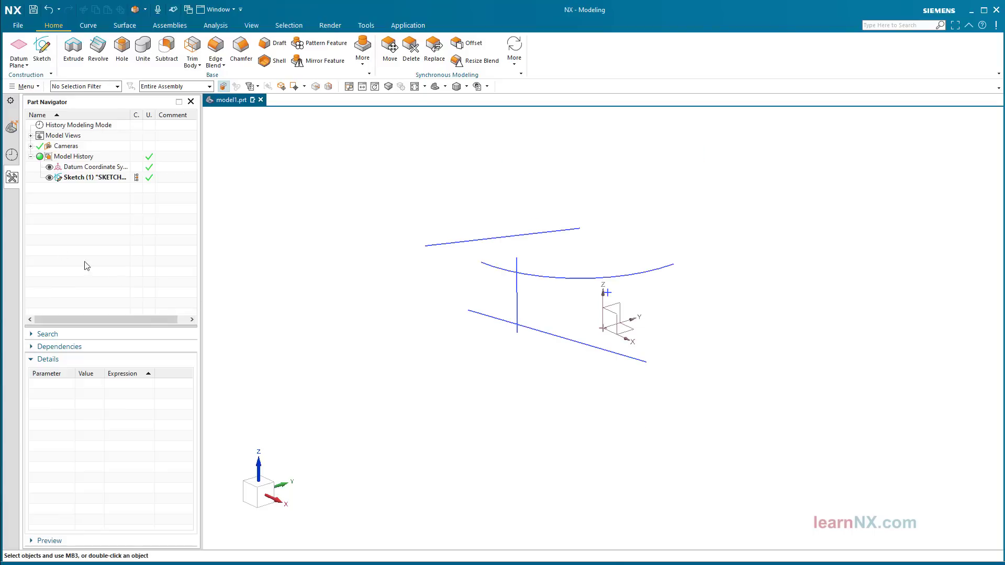
Step: Load the Essentials role from the Roles panel's Content folder
click(12, 178)
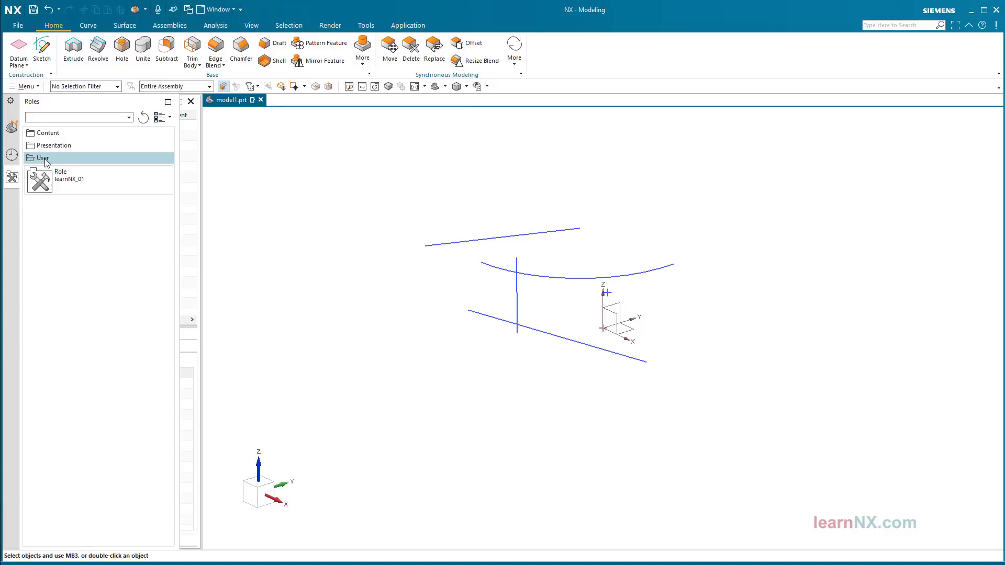
click(62, 134)
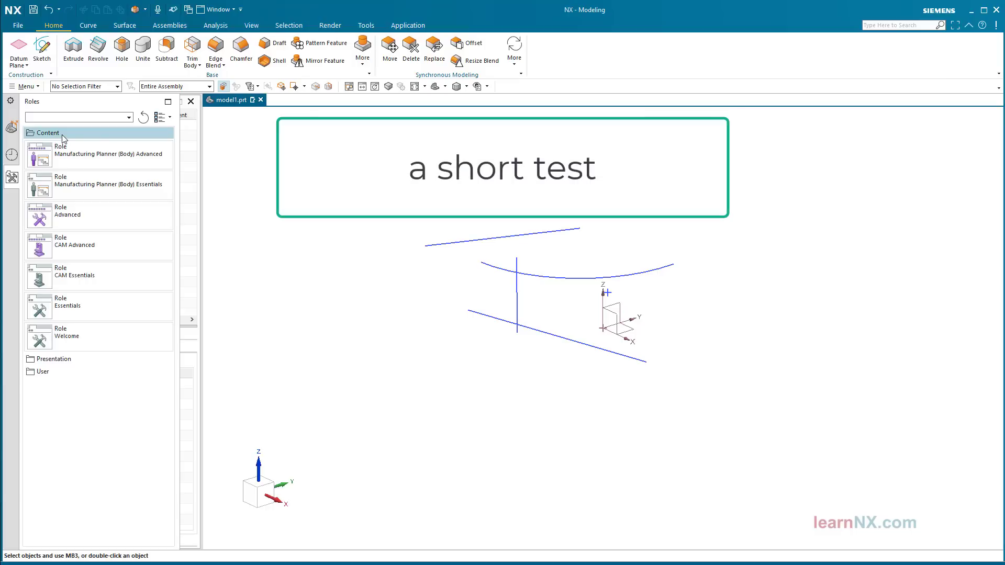
click(84, 307)
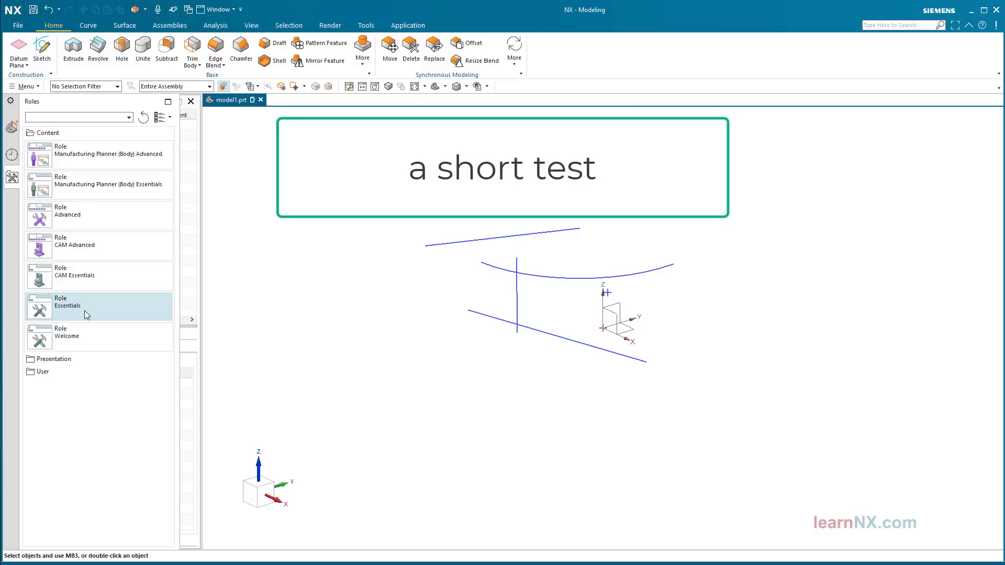
click(385, 314)
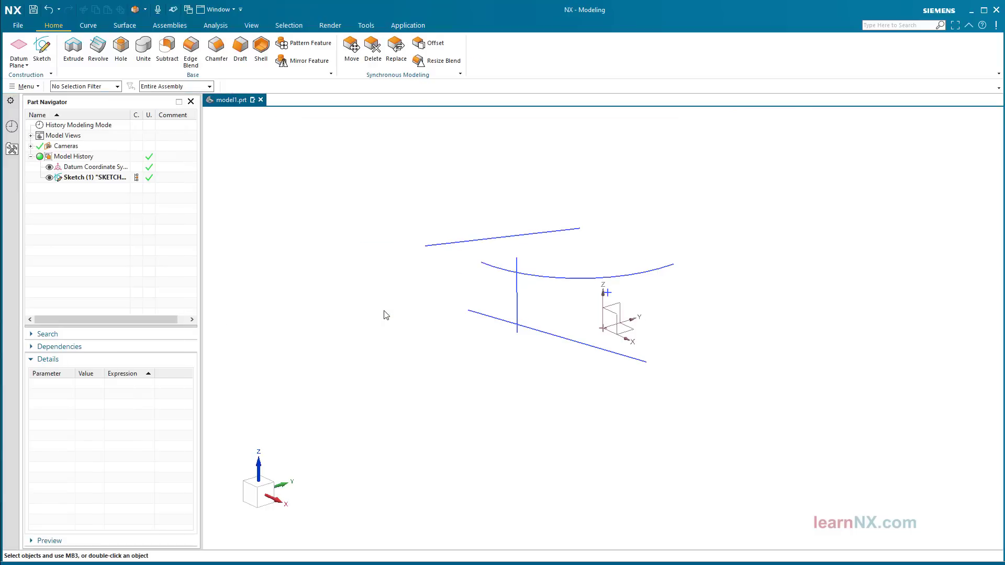
Step: Reload the learnNX_01 role from the User folder
click(12, 149)
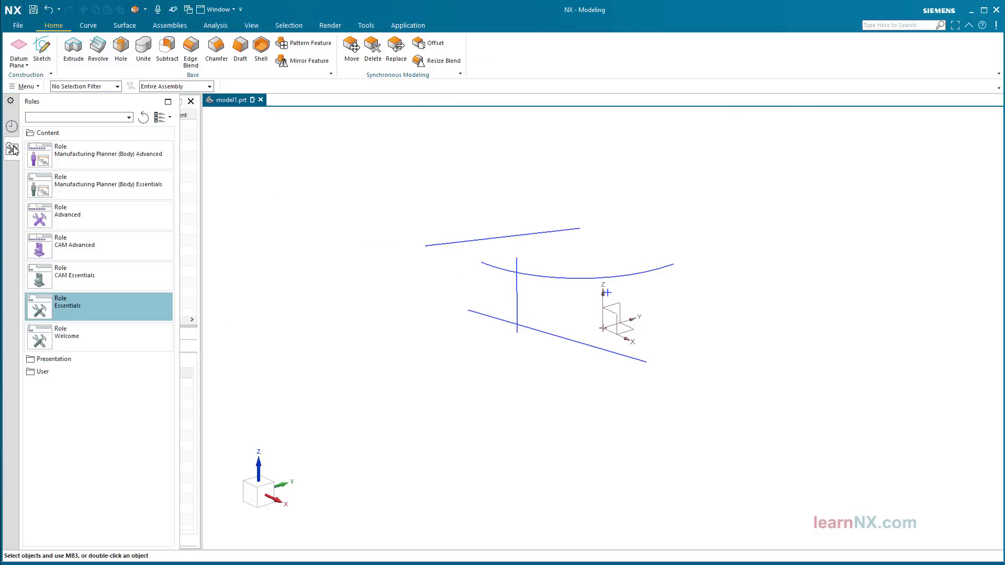
click(70, 373)
click(73, 184)
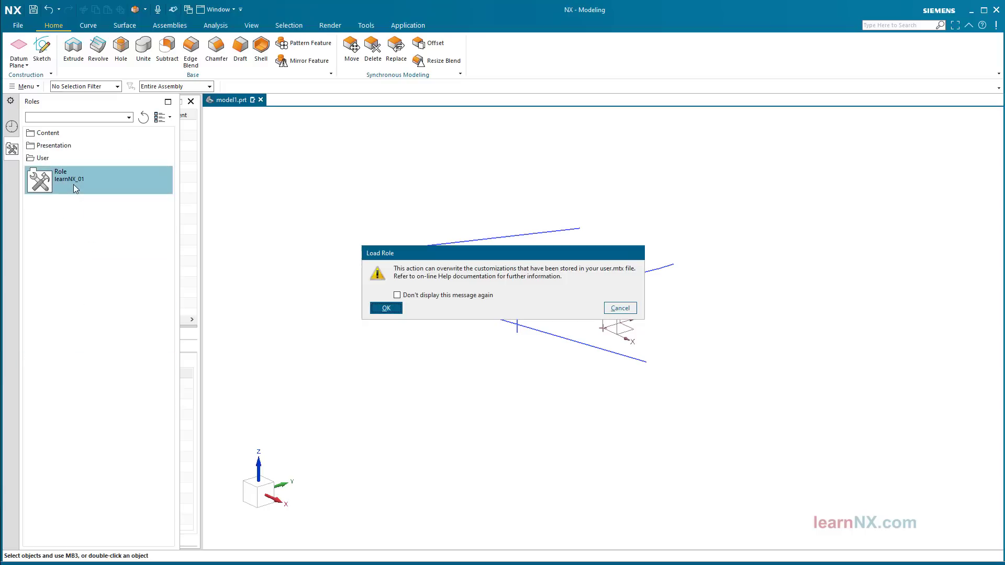
click(384, 309)
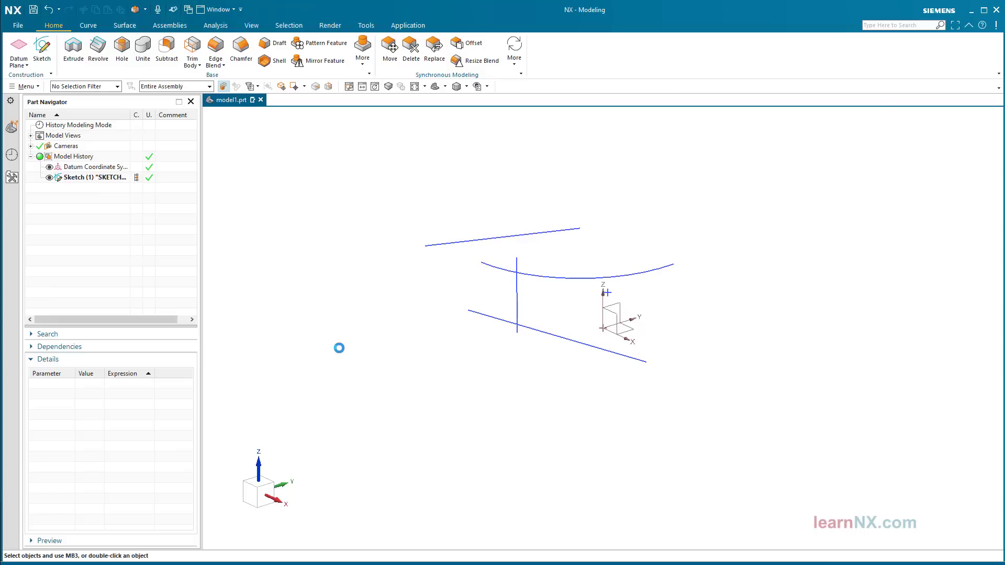
Step: Open User Interface Preferences on the Roles page
click(27, 87)
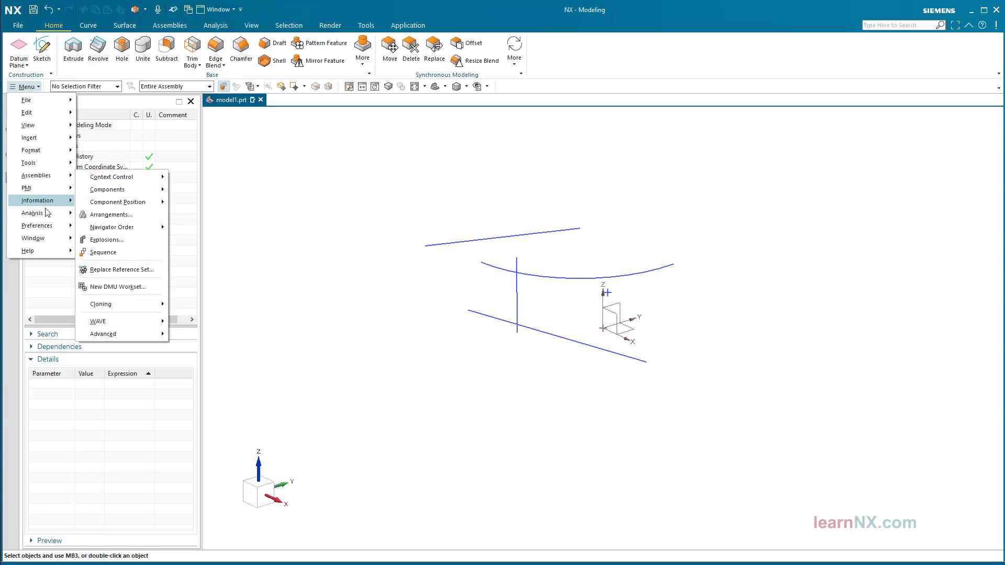
mouse_move(37, 226)
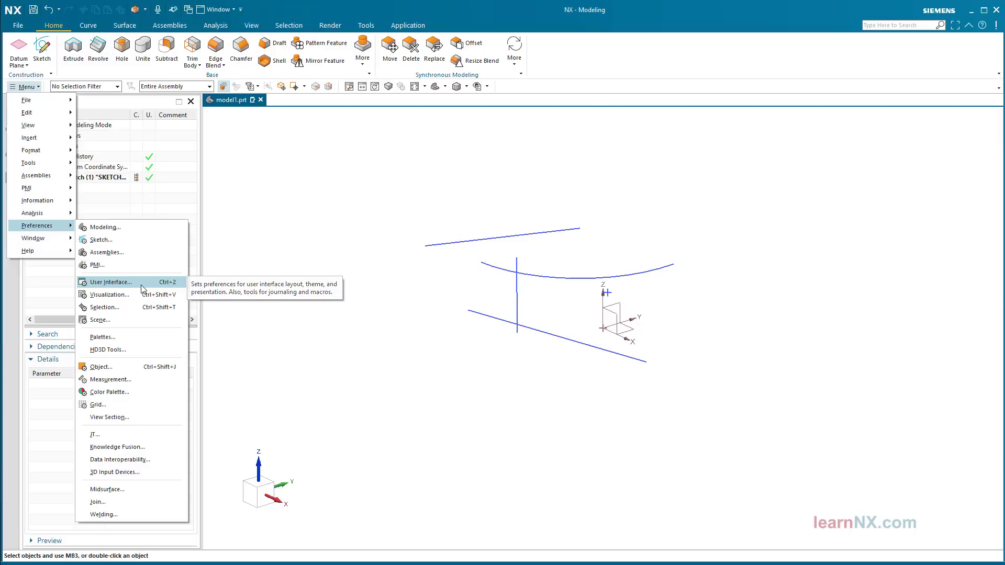
click(110, 283)
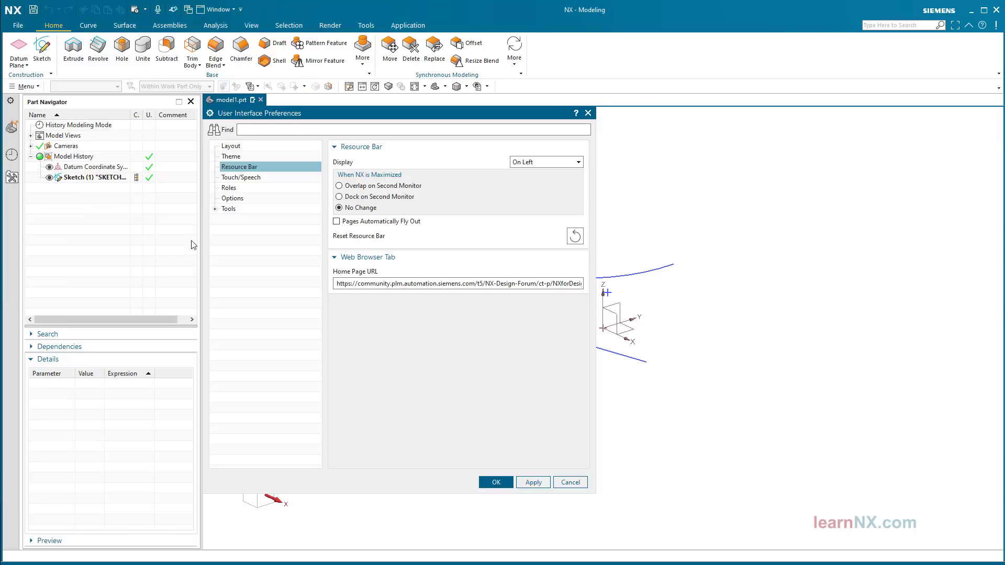
click(233, 189)
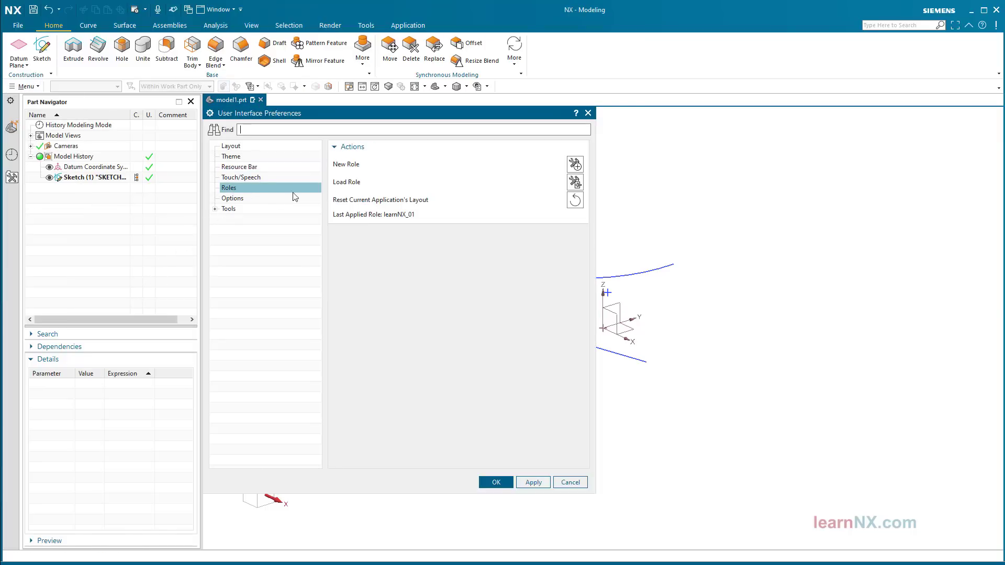
Step: Try New Role and Load Role, cancelling both file dialogs
click(577, 167)
text(myrole)
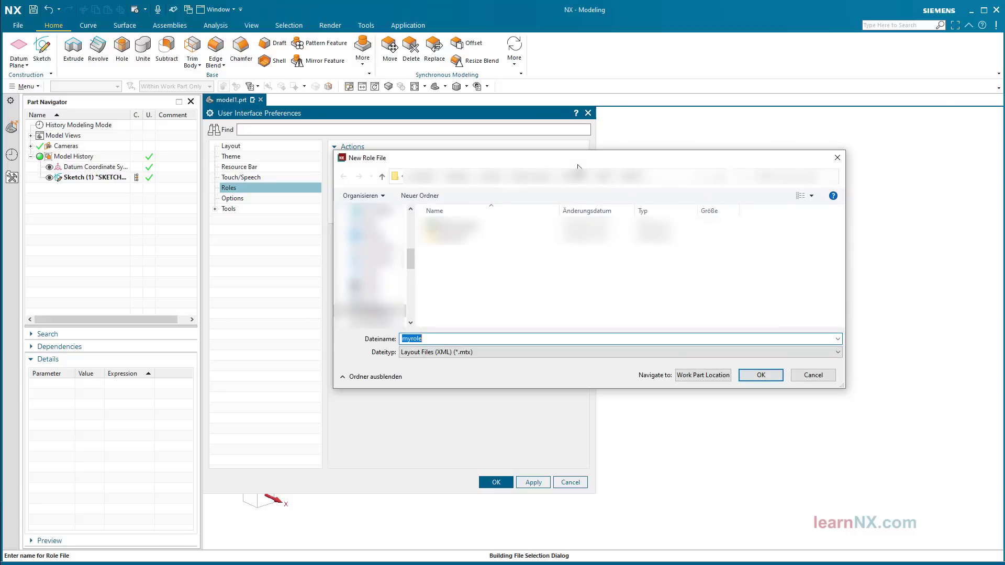
click(813, 375)
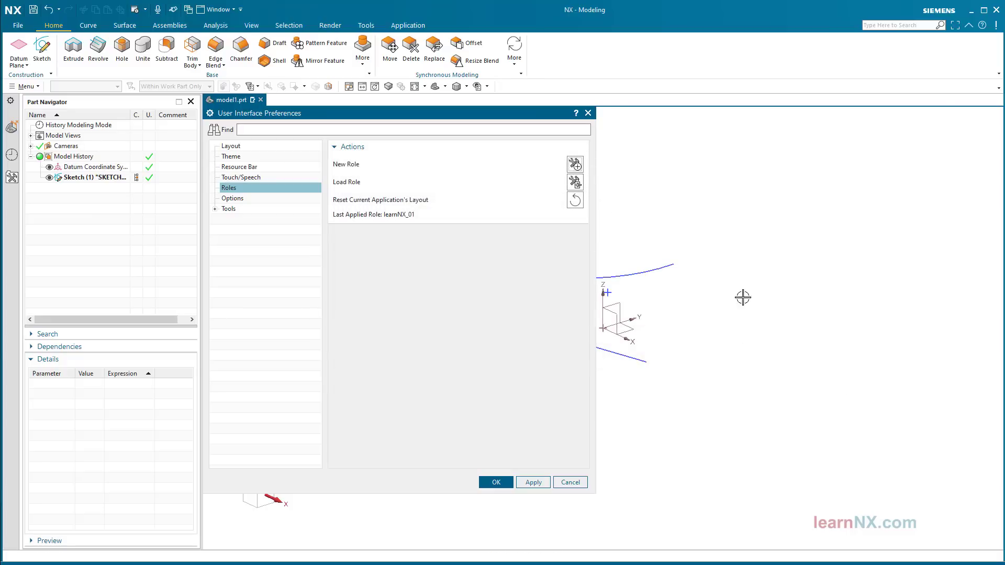
click(575, 182)
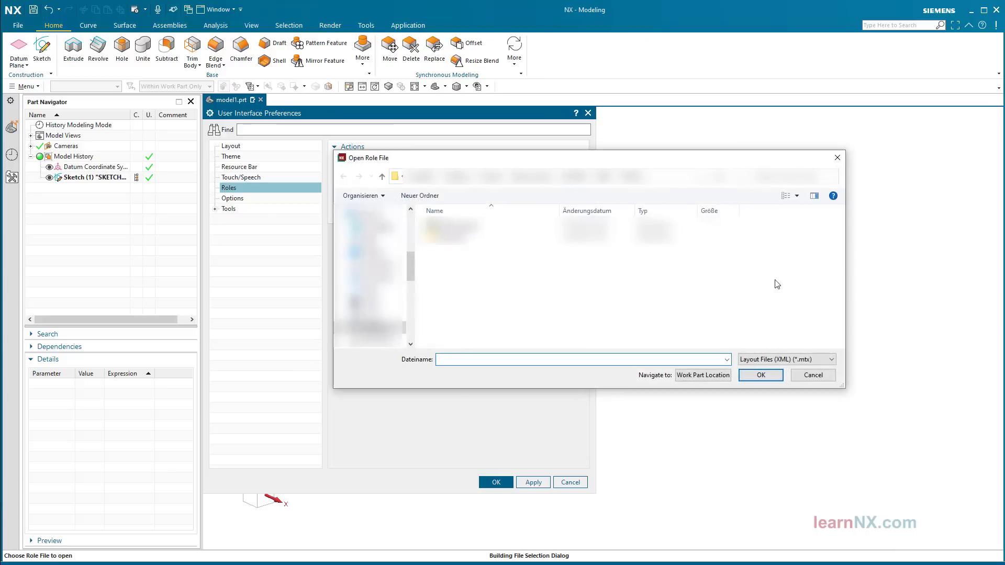
click(813, 375)
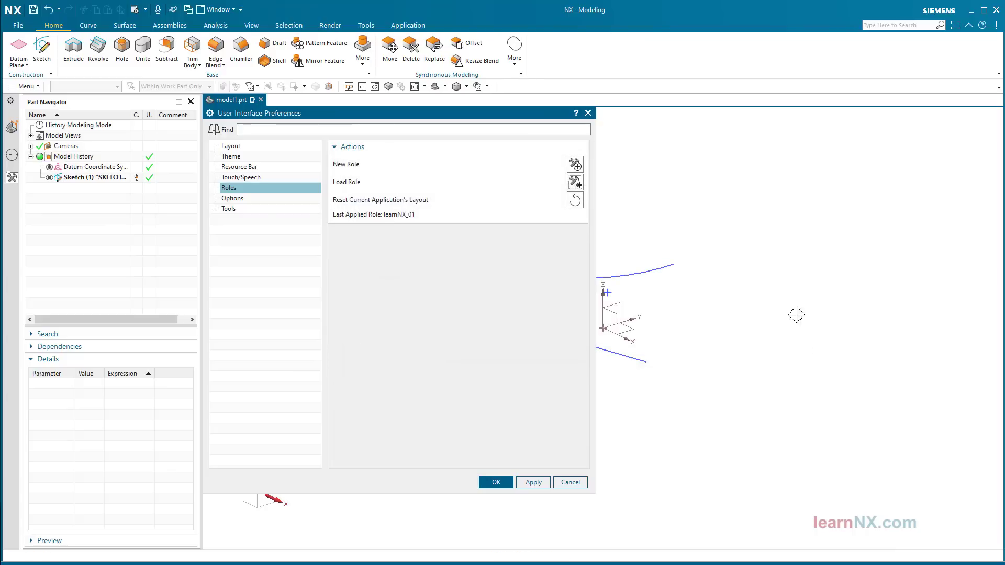